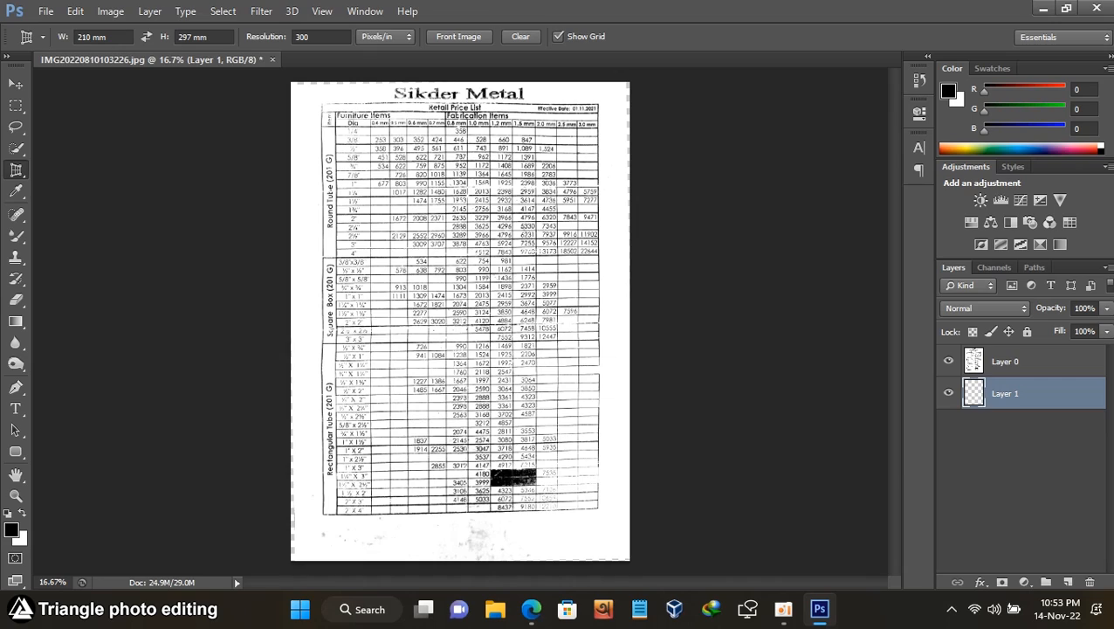
- Transform Layer 0 to about 101.95% width and 102.37% height, with 1.95° rotation and 2.70° horizontal skew
{"action": "left_click", "coordinate": [948, 361]}
{"action": "left_click", "coordinate": [1004, 361]}
{"action": "key", "text": "ctrl+t"}
{"action": "left_click_drag", "start_coordinate": [492, 217], "coordinate": [491, 228]}
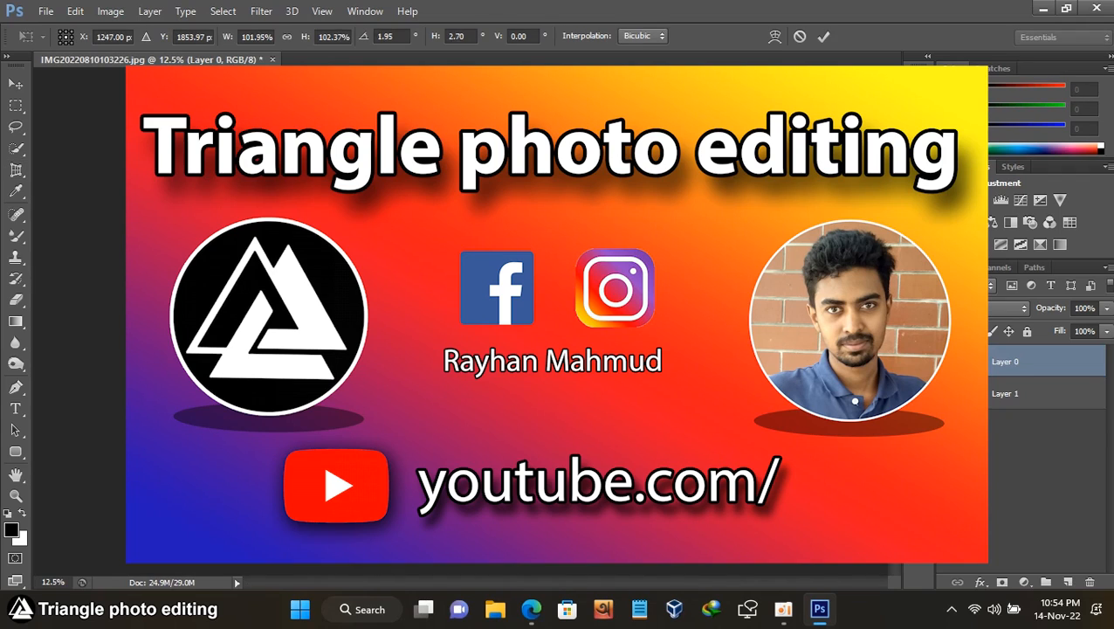
{"action": "key", "text": "Return"}
- Place a vertical guide over the price table and start another transform of Layer 0
{"action": "key", "text": "ctrl+plus"}
{"action": "left_click_drag", "start_coordinate": [41, 225], "coordinate": [611, 238]}
{"action": "key", "text": "ctrl+t"}
{"action": "right_click", "coordinate": [583, 218]}
{"action": "left_click", "coordinate": [652, 312]}
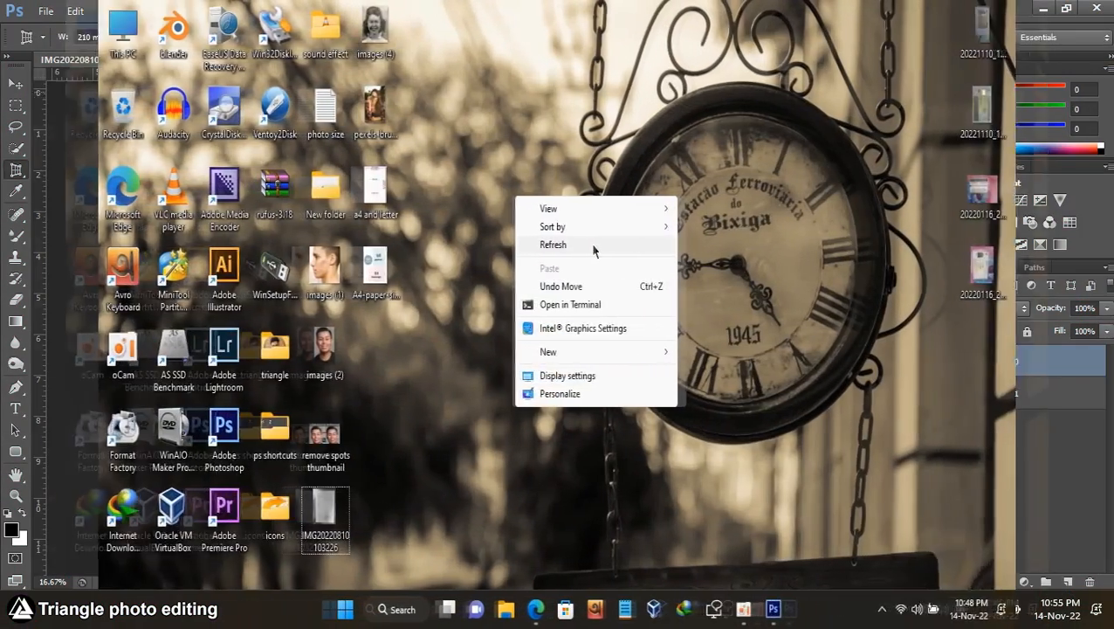
- Refresh the desktop, switch to Photoshop and examine the photographed price list up close
{"action": "left_click", "coordinate": [592, 249]}
{"action": "left_click", "coordinate": [818, 611]}
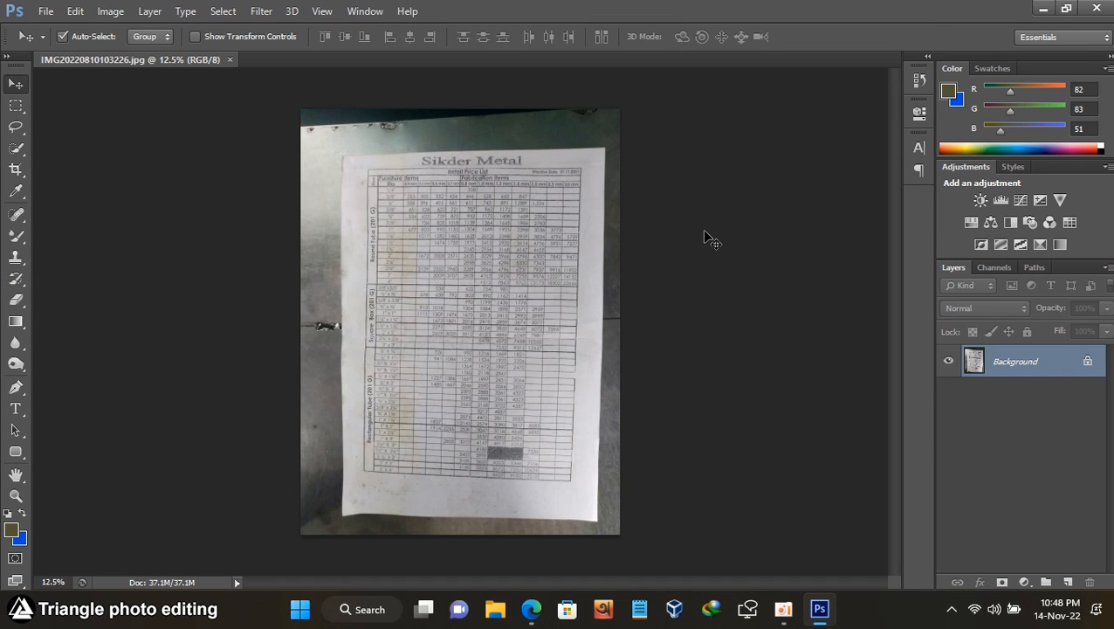
{"action": "key", "text": "ctrl+plus"}
{"action": "key", "text": "ctrl+plus"}
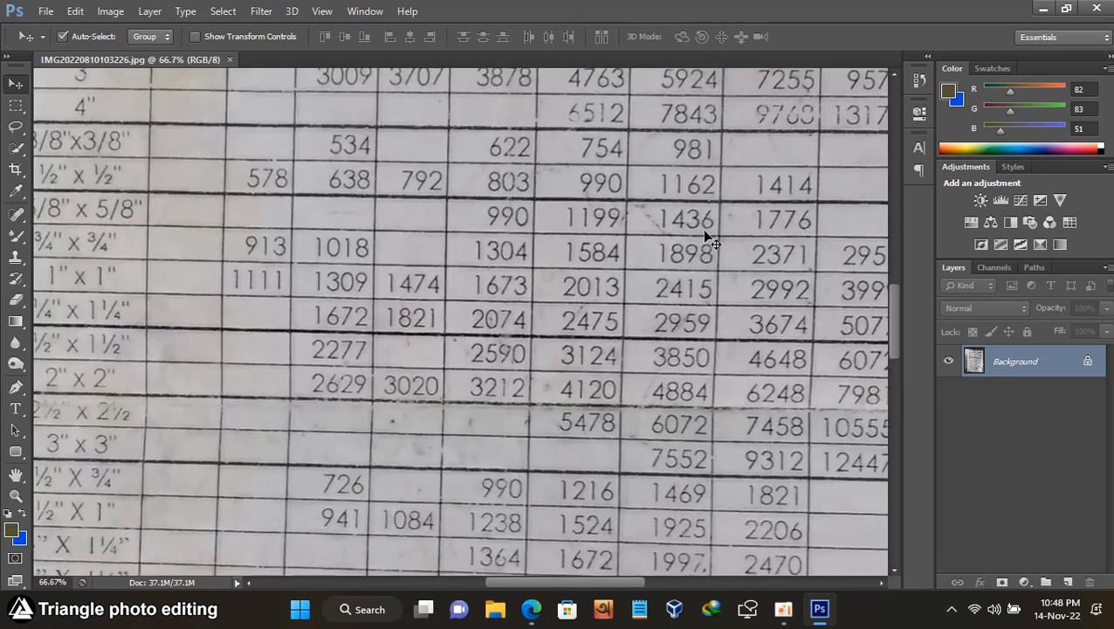
{"action": "key", "text": "ctrl+minus"}
{"action": "key", "text": "ctrl+minus"}
{"action": "key", "text": "ctrl+minus"}
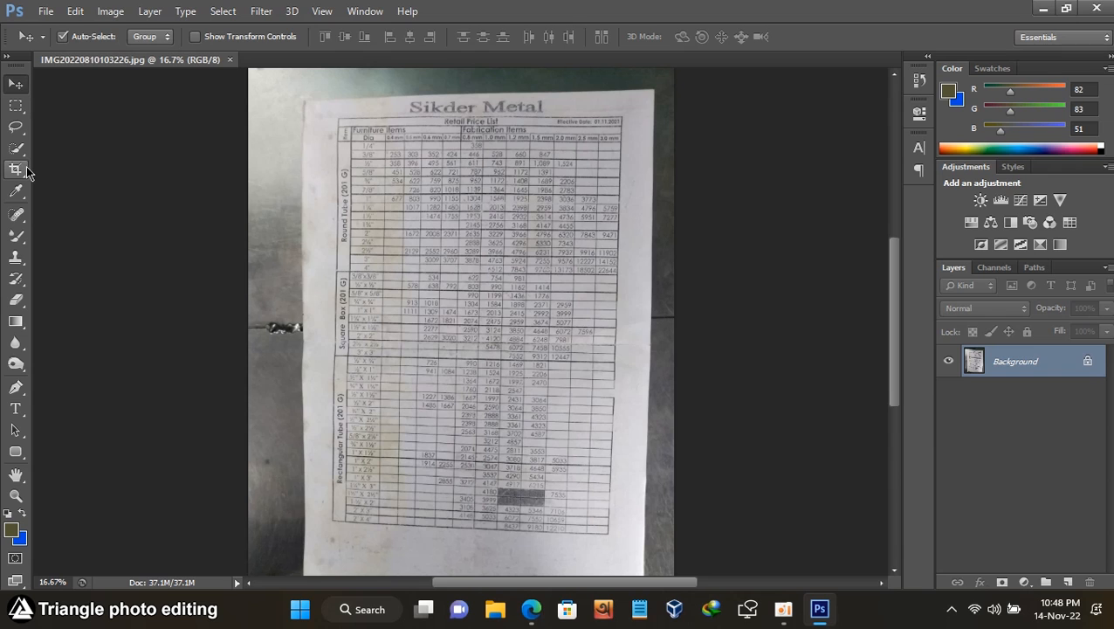
- Activate the Perspective Crop Tool with the whole photographed page in view
{"action": "left_click", "coordinate": [26, 171]}
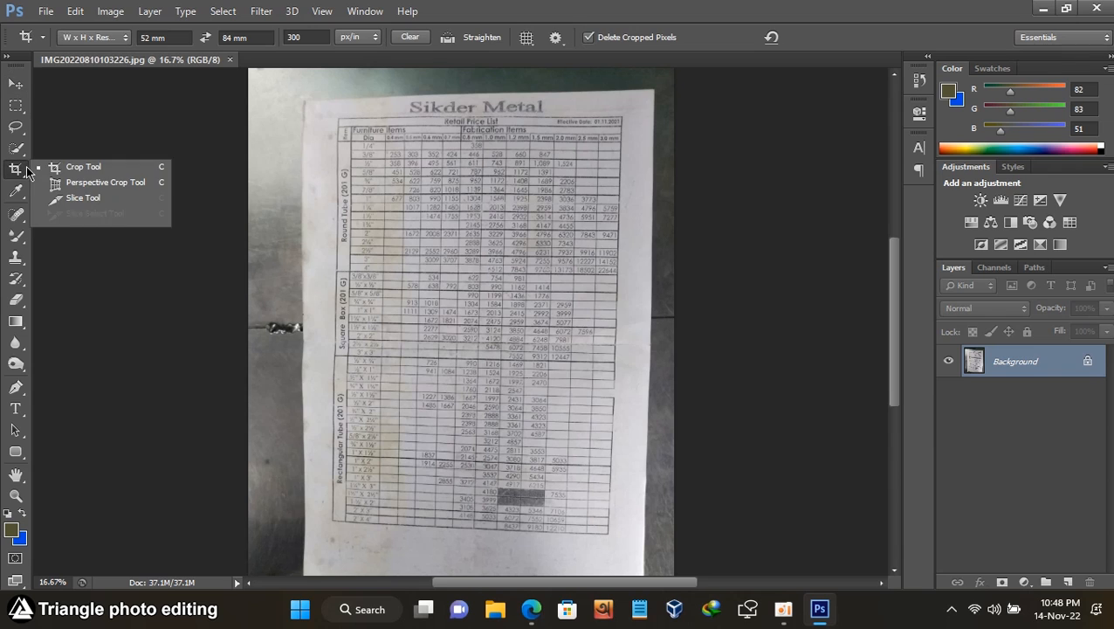
{"action": "left_click", "coordinate": [104, 183]}
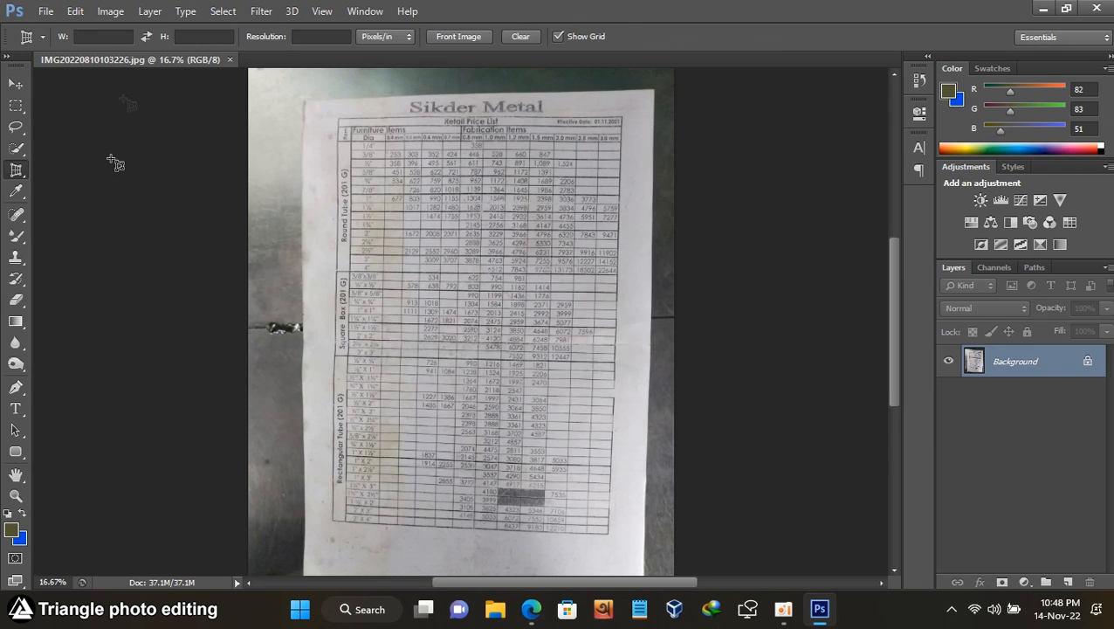
{"action": "key", "text": "ctrl+minus"}
- Switch to the browser and check the A4 paper dimensions in millimetres on the open page
{"action": "left_click", "coordinate": [530, 618]}
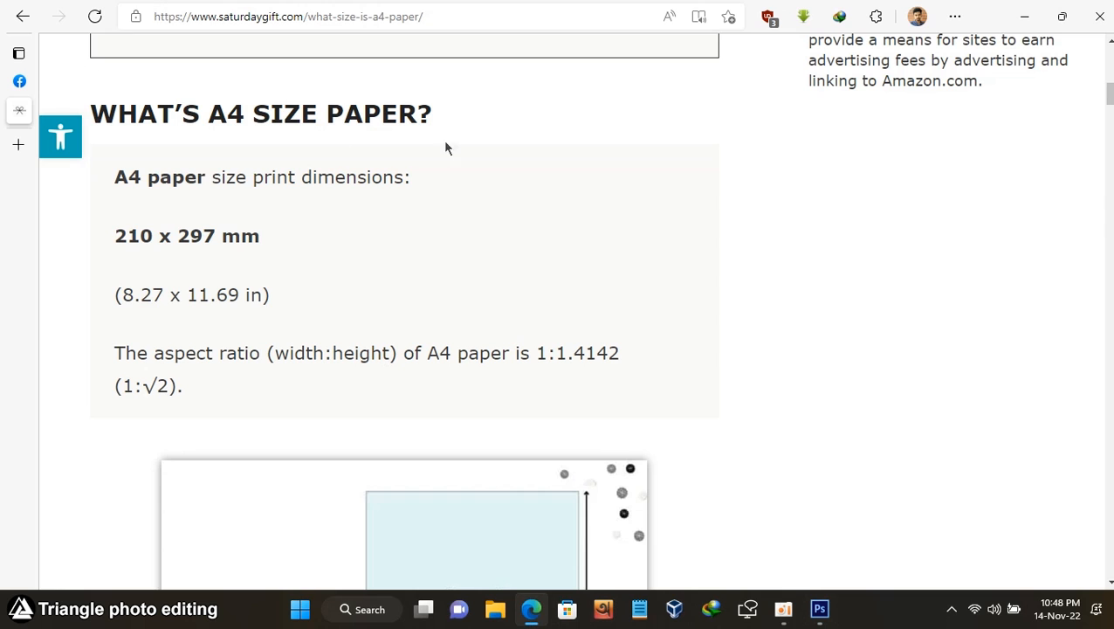
{"action": "scroll", "coordinate": [489, 172], "scroll_direction": "down", "scroll_amount": 2}
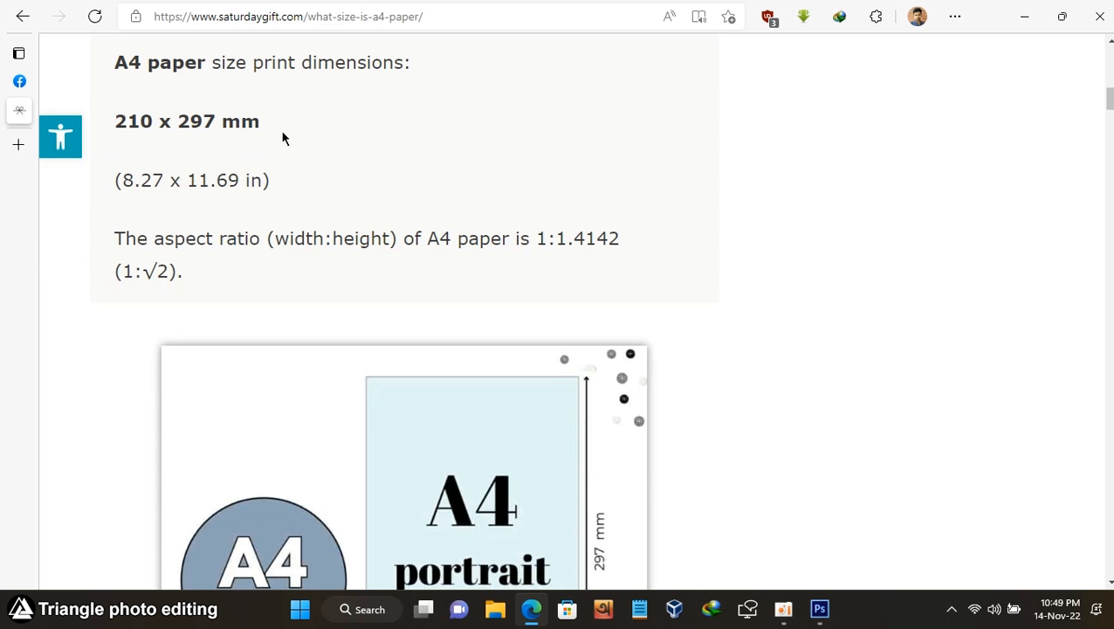
{"action": "left_click", "coordinate": [1024, 15]}
- Set the perspective crop to 210 mm wide by 297 mm high at 300 pixels/in
{"action": "left_click", "coordinate": [105, 36]}
{"action": "type", "text": "210"}
{"action": "left_click", "coordinate": [200, 37]}
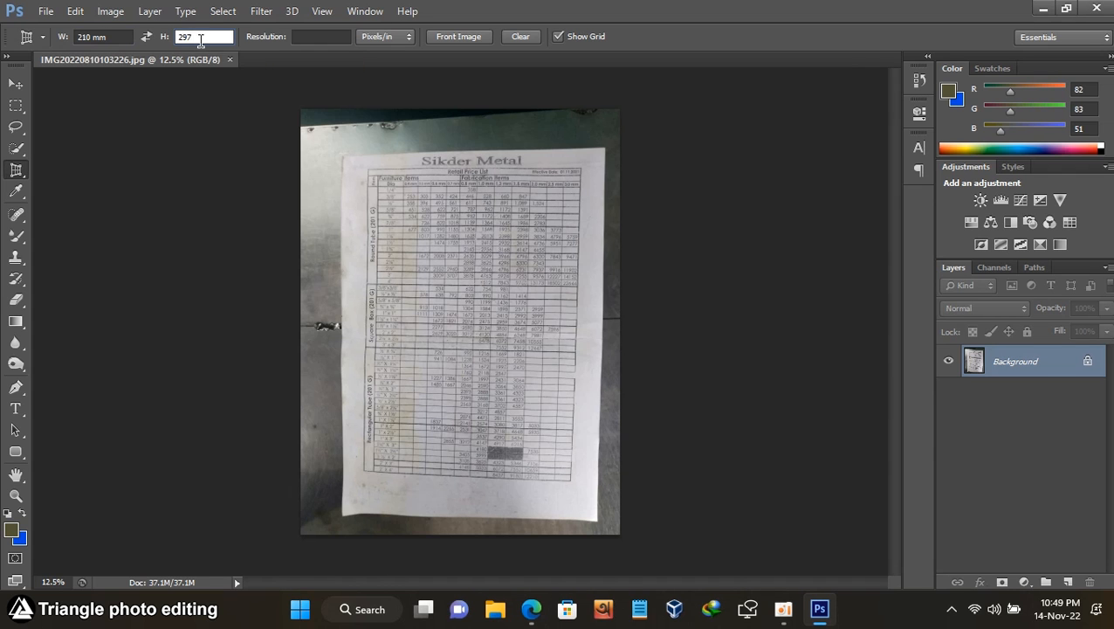
{"action": "left_click", "coordinate": [317, 36]}
{"action": "type", "text": "300"}
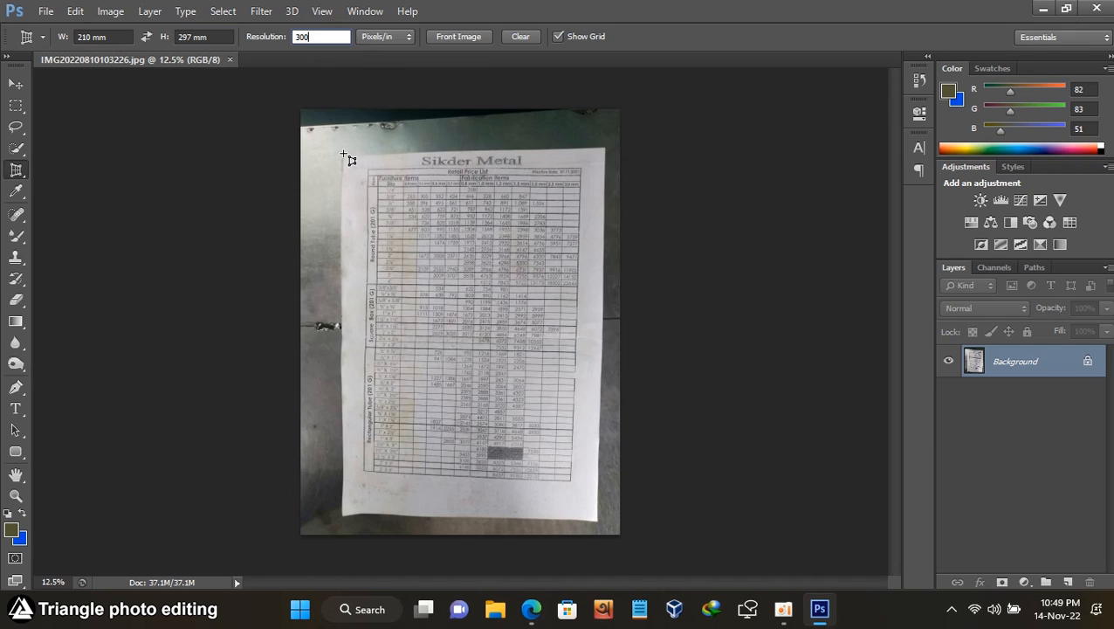
- Perspective-crop the photo to the four corners of the price list sheet, pulling the lower-left corner slightly inward, and inspect the result
{"action": "left_click_drag", "start_coordinate": [343, 155], "coordinate": [605, 147]}
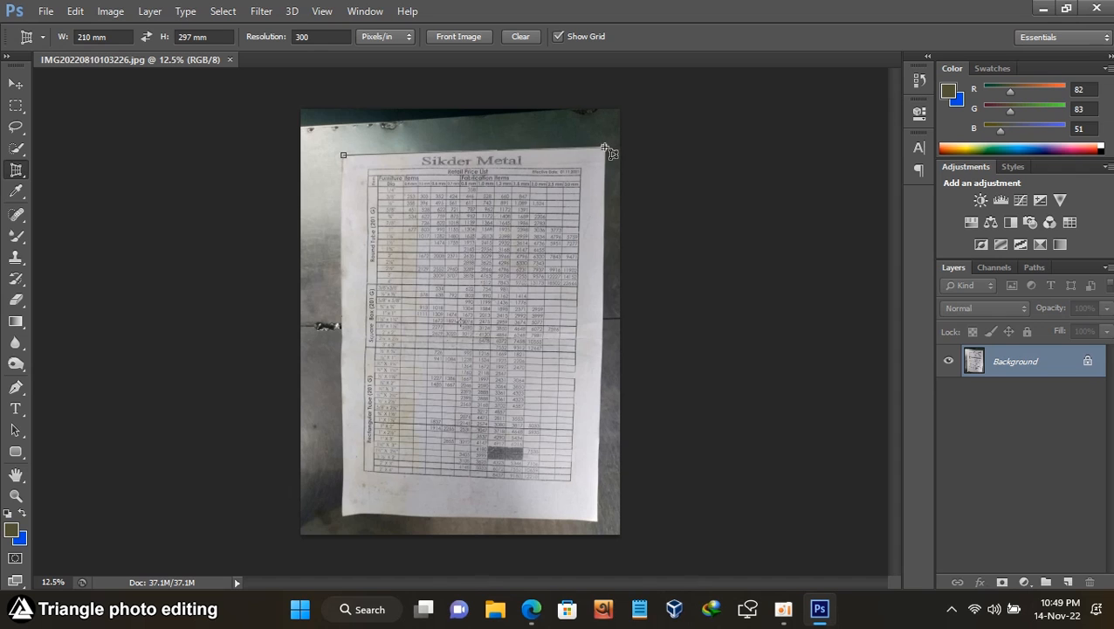
{"action": "left_click", "coordinate": [605, 148]}
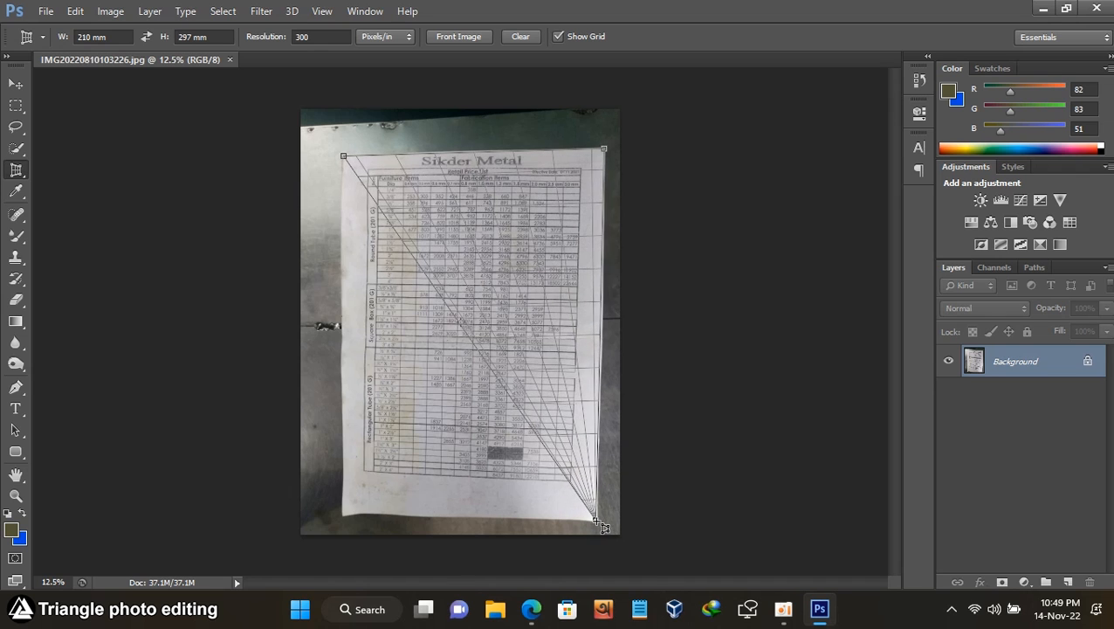
{"action": "left_click", "coordinate": [597, 519]}
{"action": "left_click", "coordinate": [345, 516]}
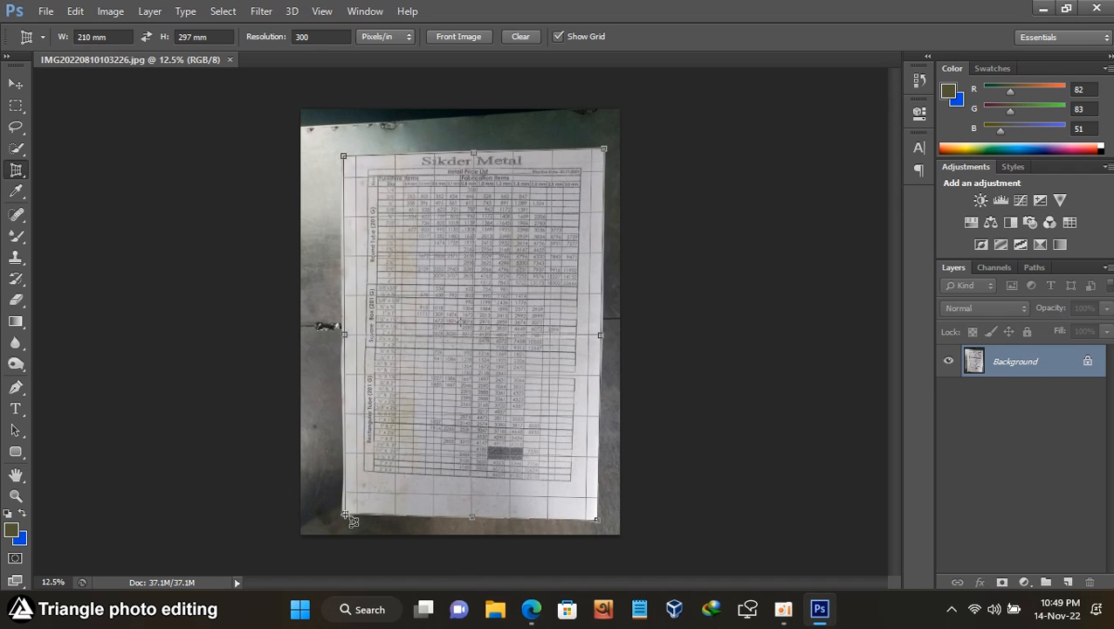
{"action": "left_click_drag", "start_coordinate": [354, 519], "coordinate": [343, 510]}
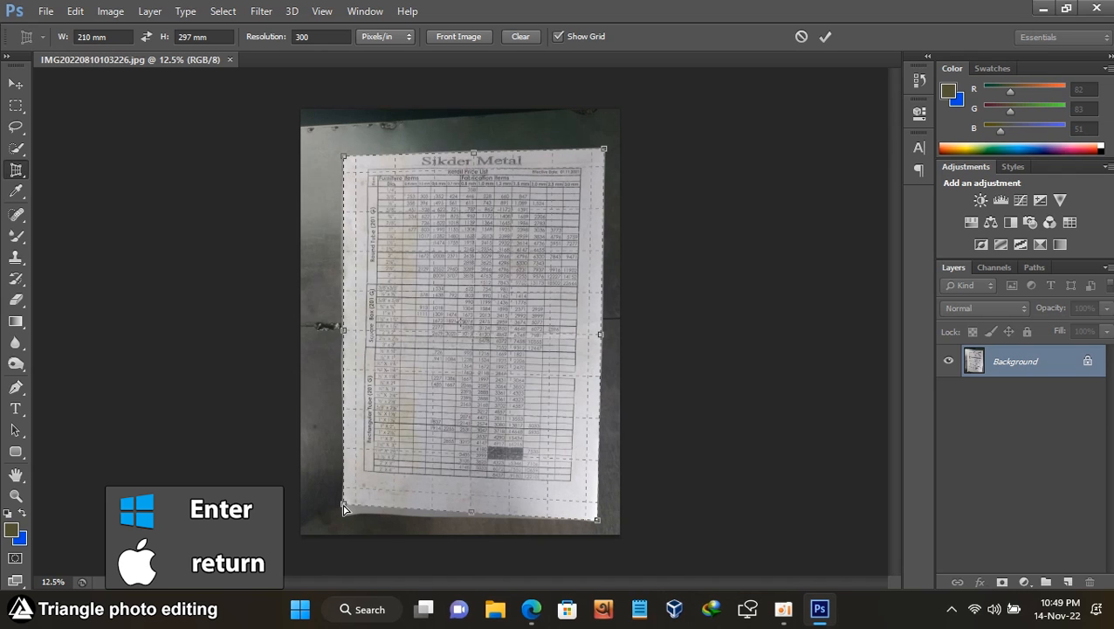
{"action": "key", "text": "Return"}
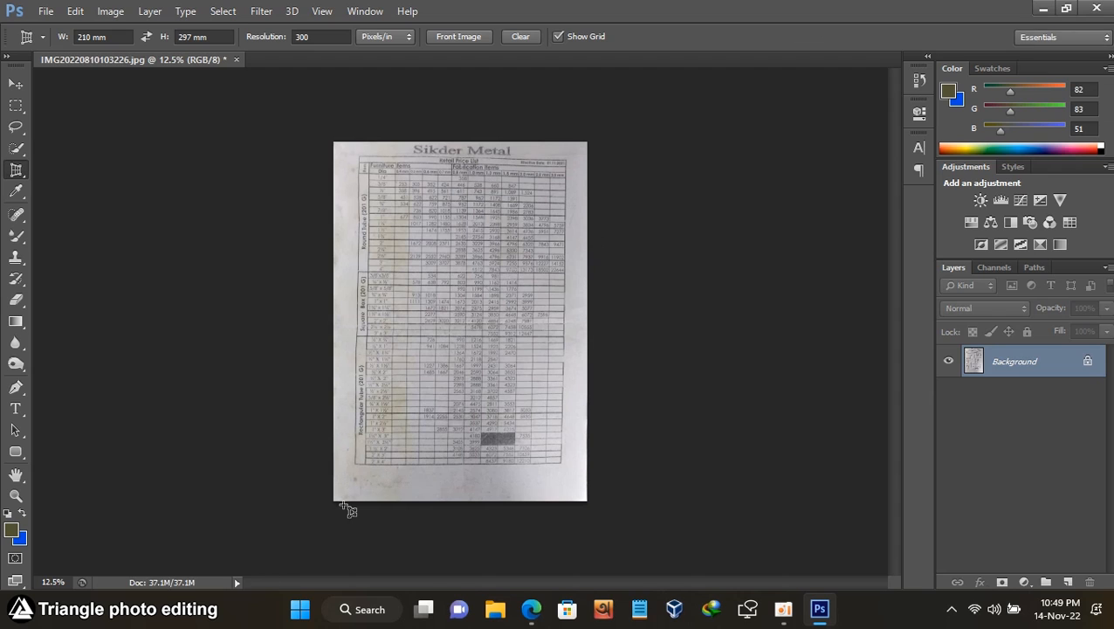
{"action": "key", "text": "ctrl+plus"}
{"action": "key", "text": "ctrl+plus"}
{"action": "key", "text": "ctrl+plus"}
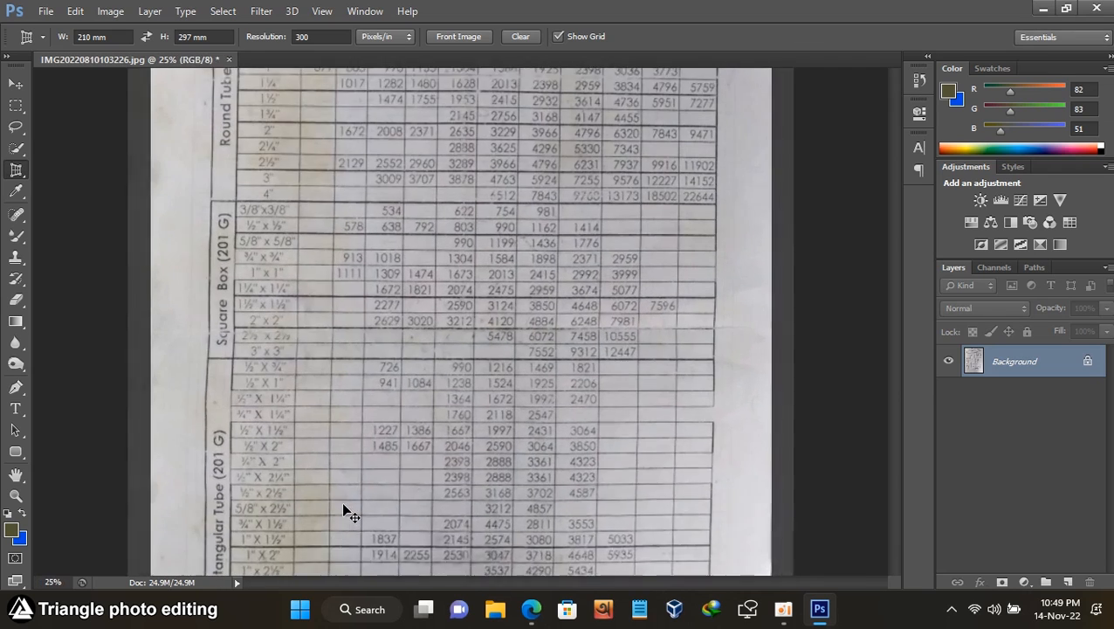
{"action": "key", "text": "ctrl+minus"}
{"action": "key", "text": "ctrl+minus"}
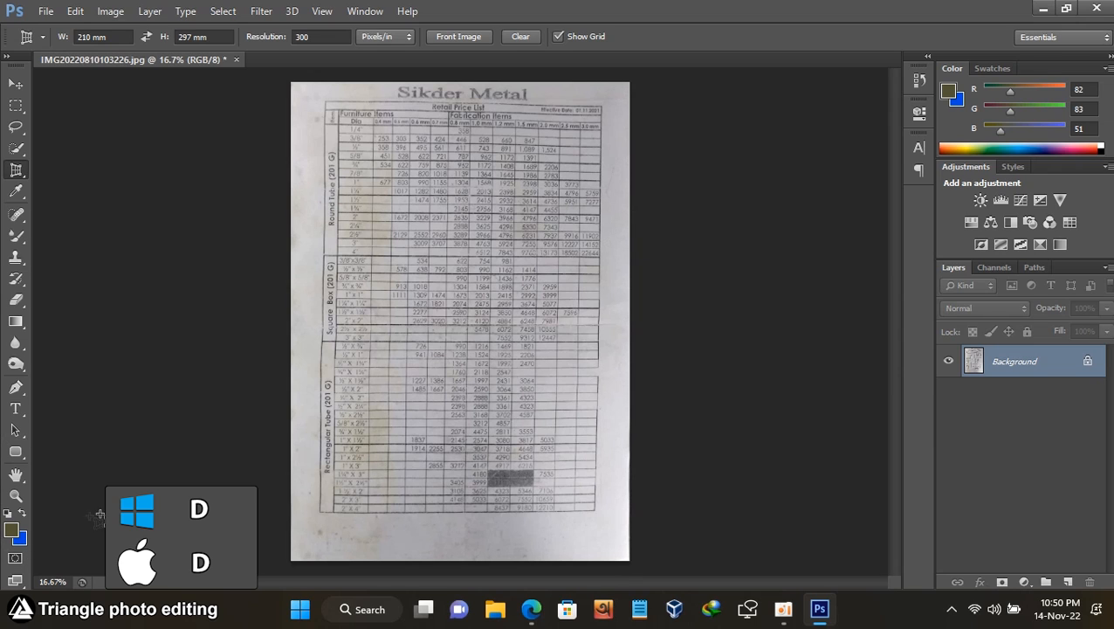
- Reset the foreground and background colours to the default black and white
{"action": "key", "text": "d"}
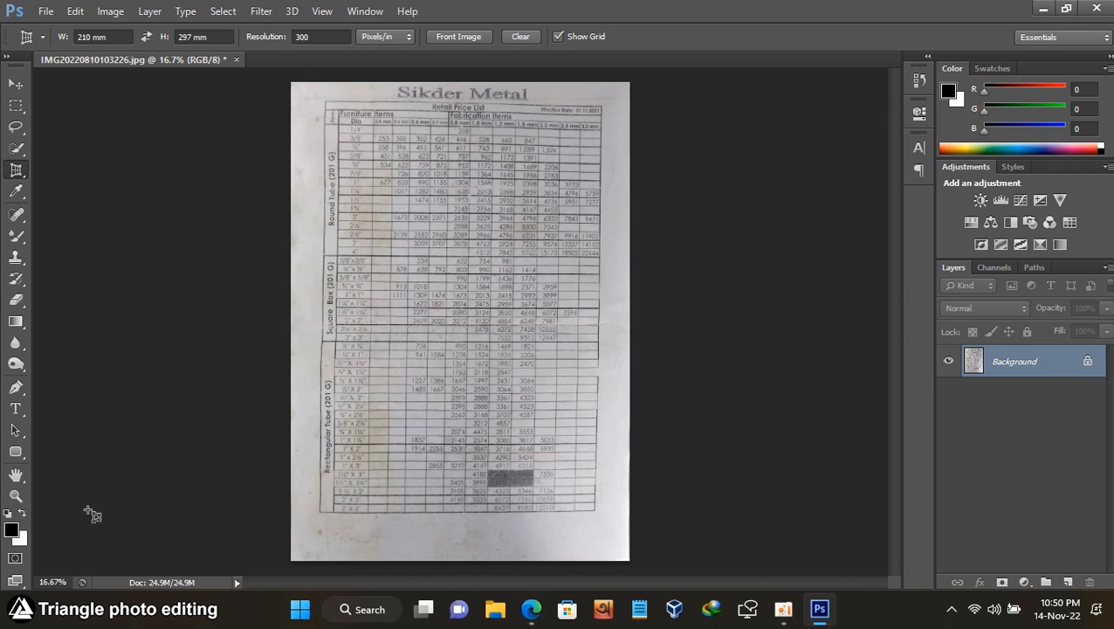
{"action": "left_click", "coordinate": [26, 512]}
{"action": "left_click", "coordinate": [26, 511]}
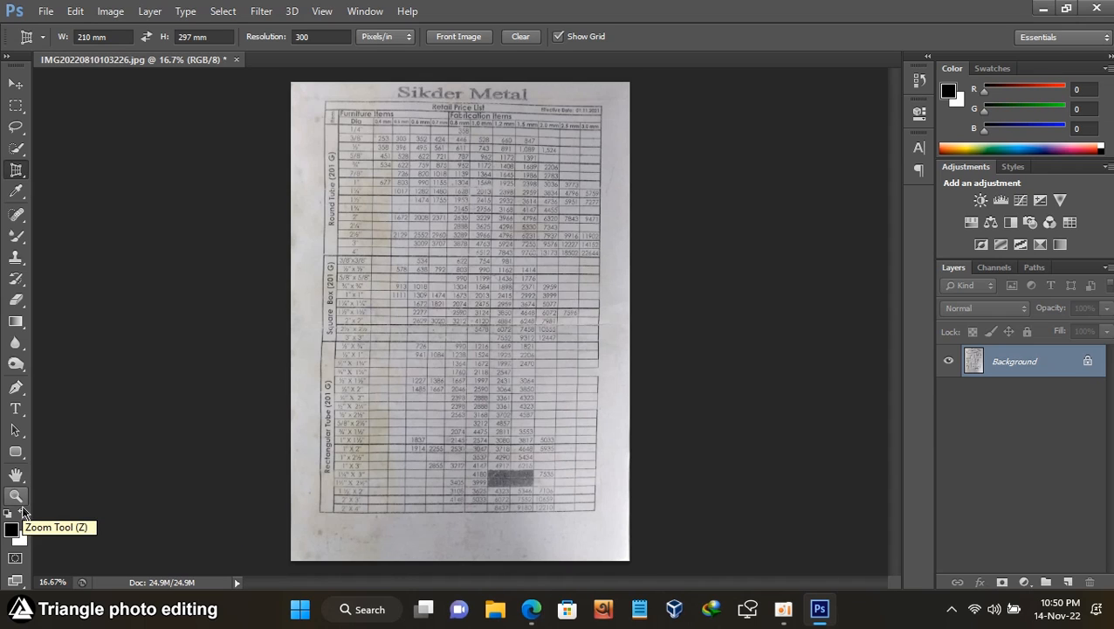
{"action": "left_click", "coordinate": [24, 513]}
{"action": "left_click", "coordinate": [25, 515]}
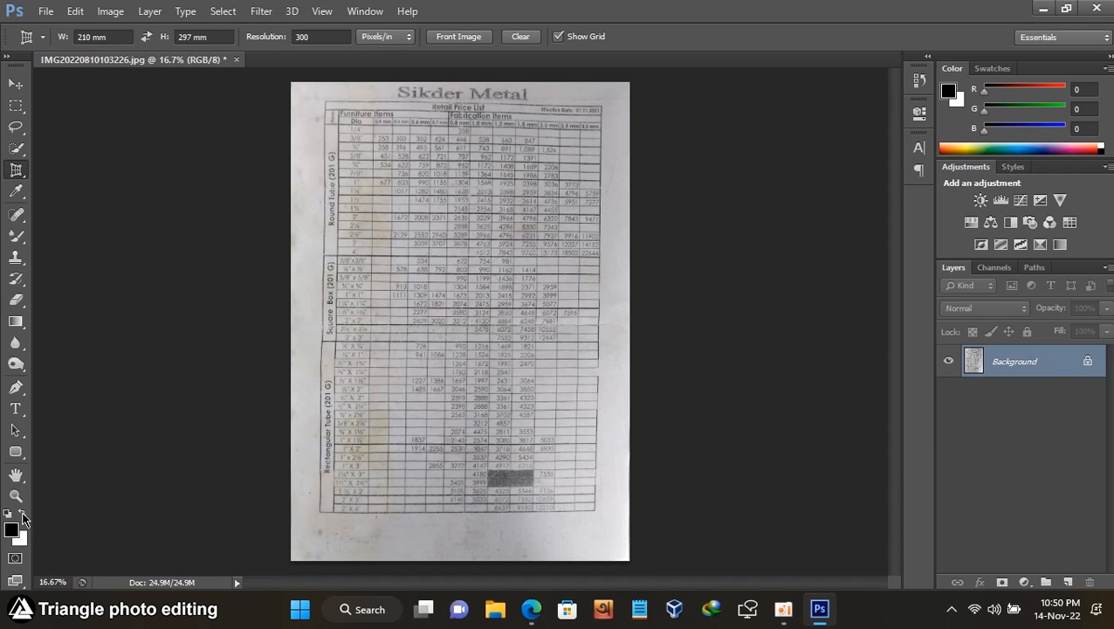
- Convert the locked Background into an editable layer and rotate it by -0.94° to straighten the table
{"action": "double_click", "coordinate": [1085, 365]}
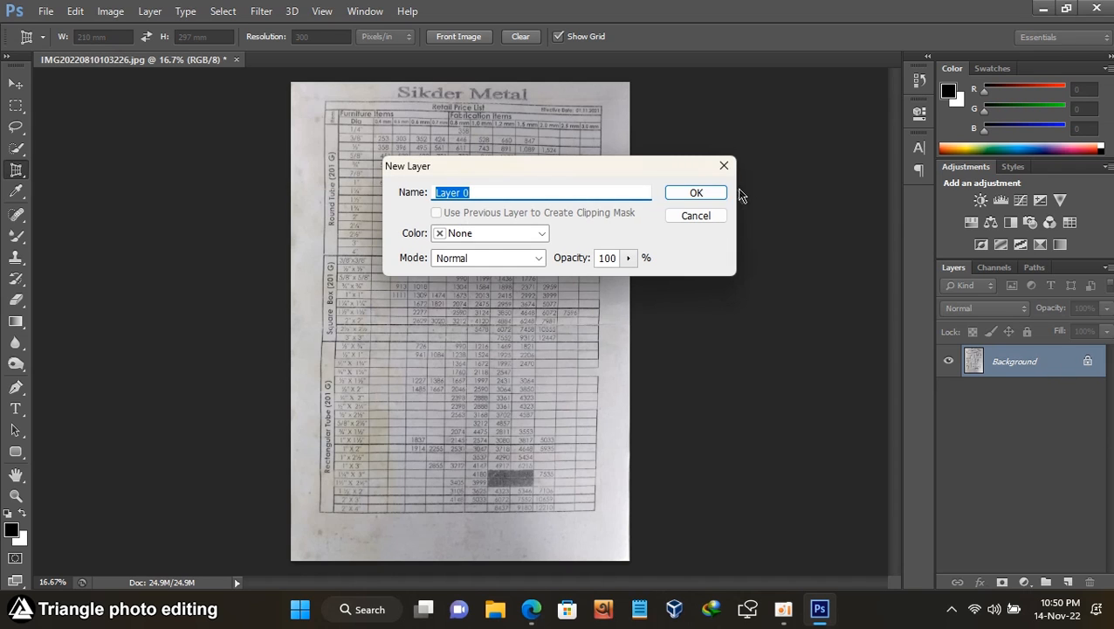
{"action": "left_click", "coordinate": [703, 190]}
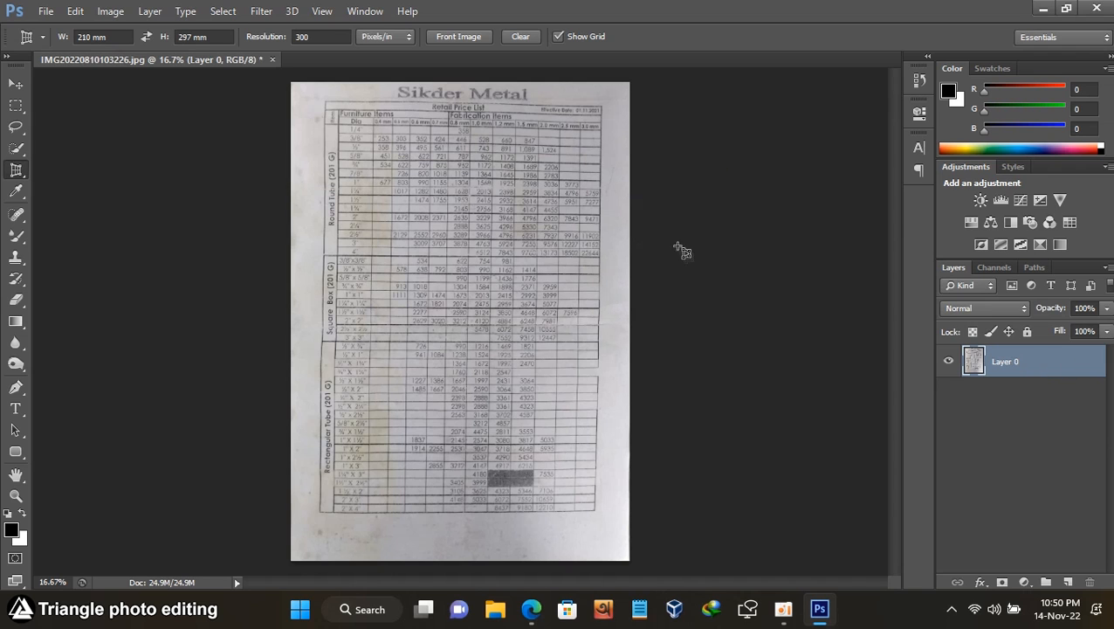
{"action": "key", "text": "ctrl+t"}
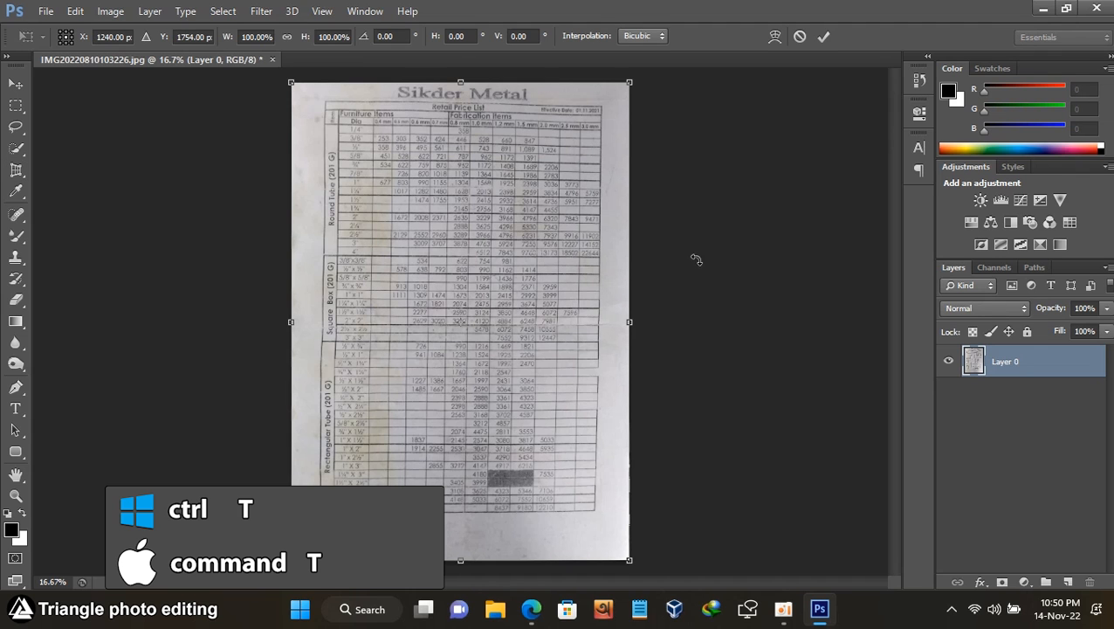
{"action": "left_click_drag", "start_coordinate": [712, 293], "coordinate": [713, 288]}
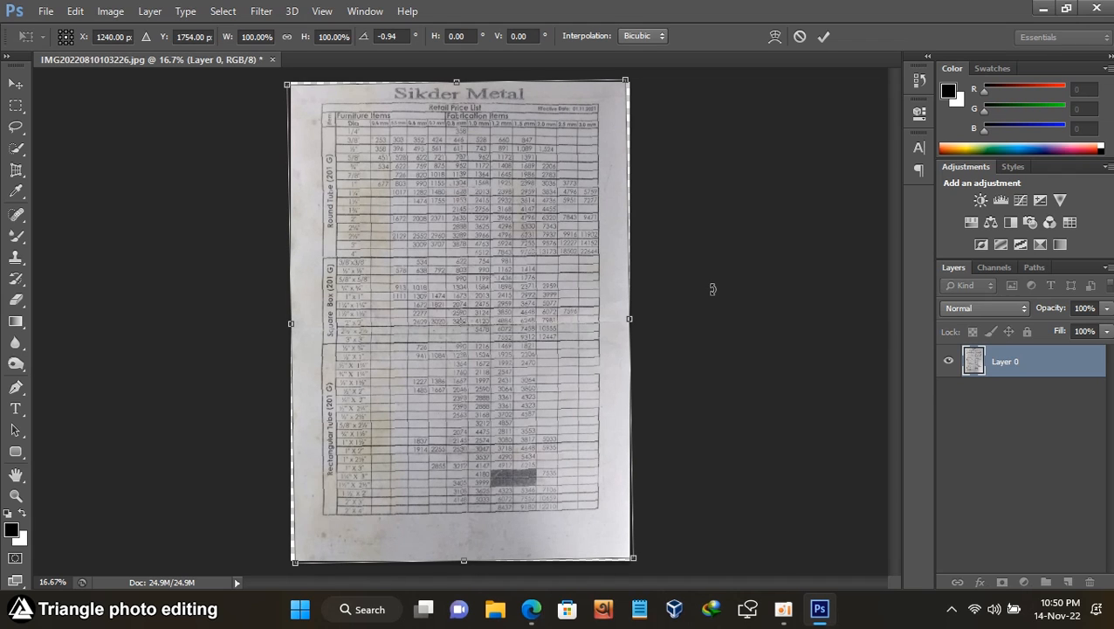
{"action": "key", "text": "Return"}
- Desaturate the layer and start an Exposure adjustment with Exposure +1.08, Offset -0.2236 and Gamma Correction 0.54
{"action": "key", "text": "c"}
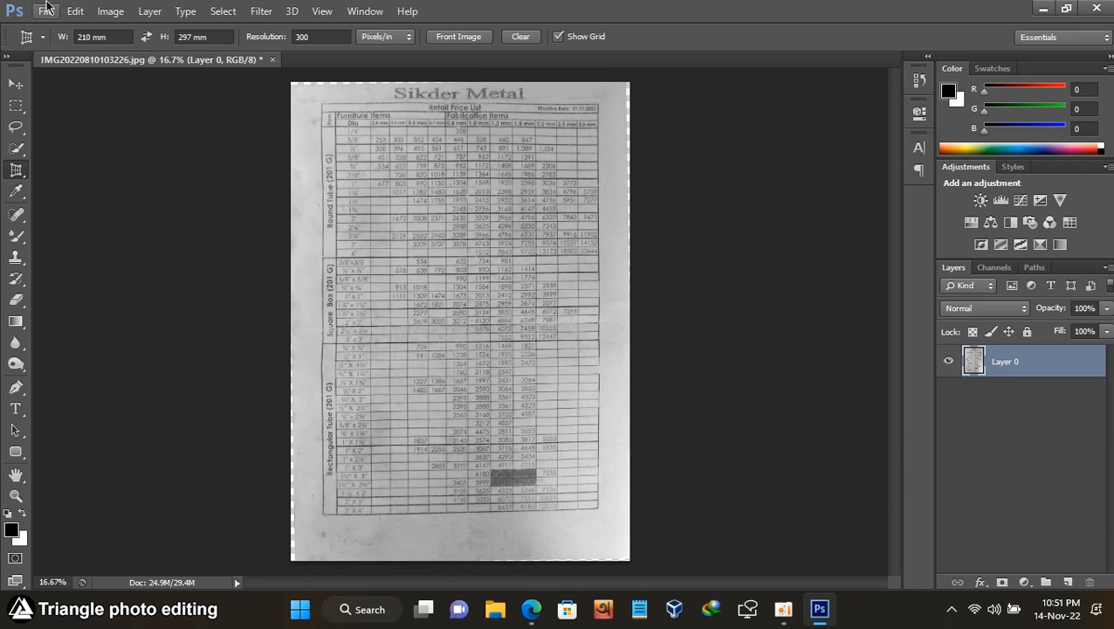
{"action": "left_click", "coordinate": [110, 12]}
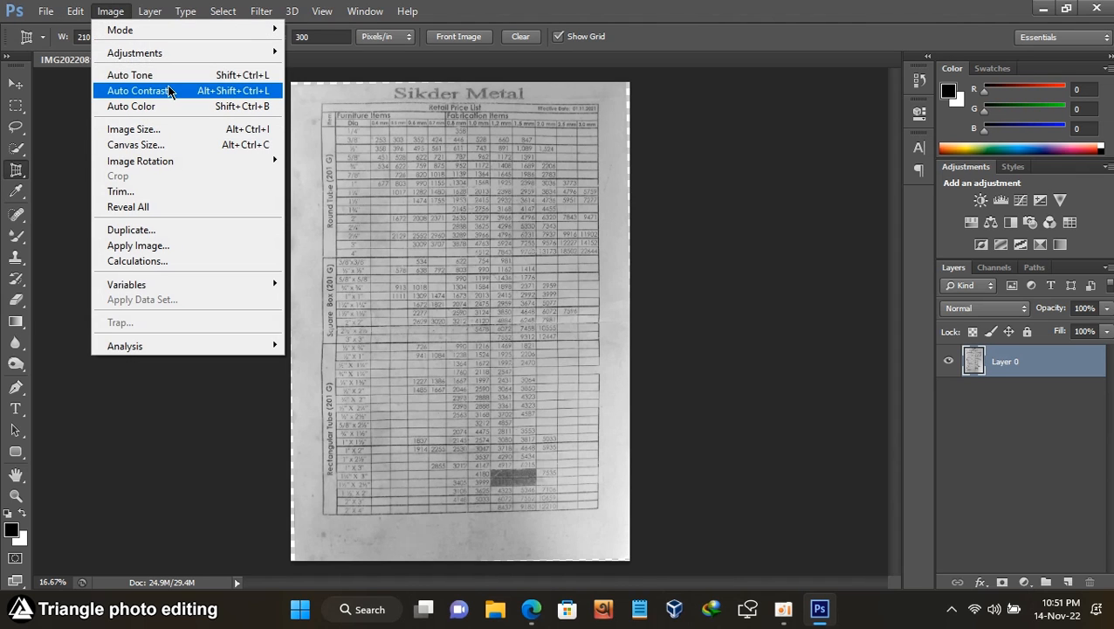
{"action": "mouse_move", "coordinate": [181, 55]}
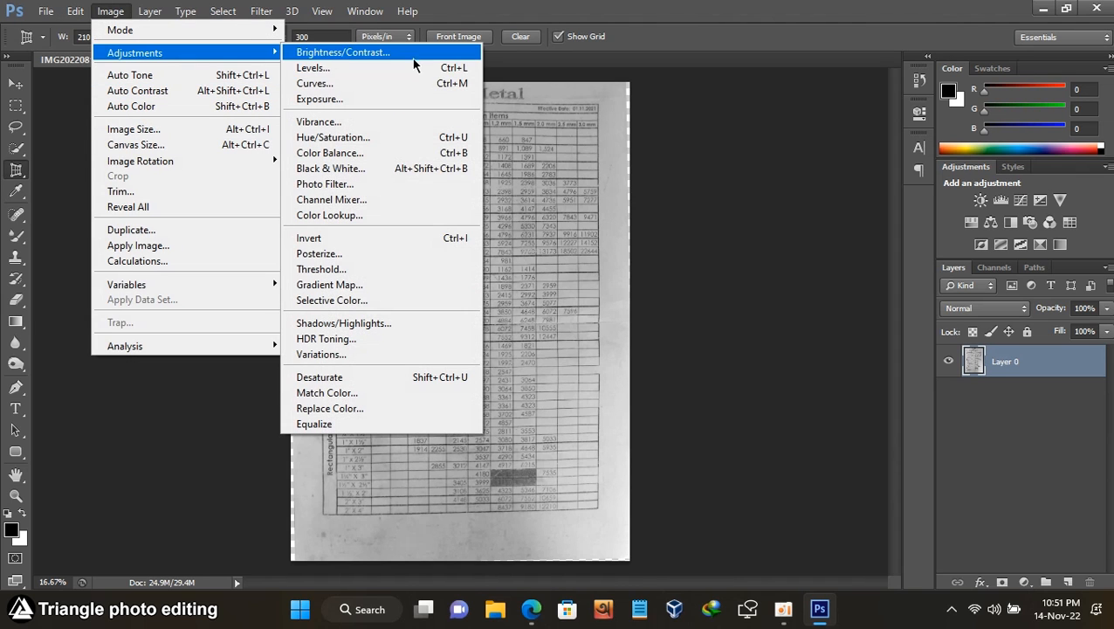
{"action": "left_click", "coordinate": [387, 101]}
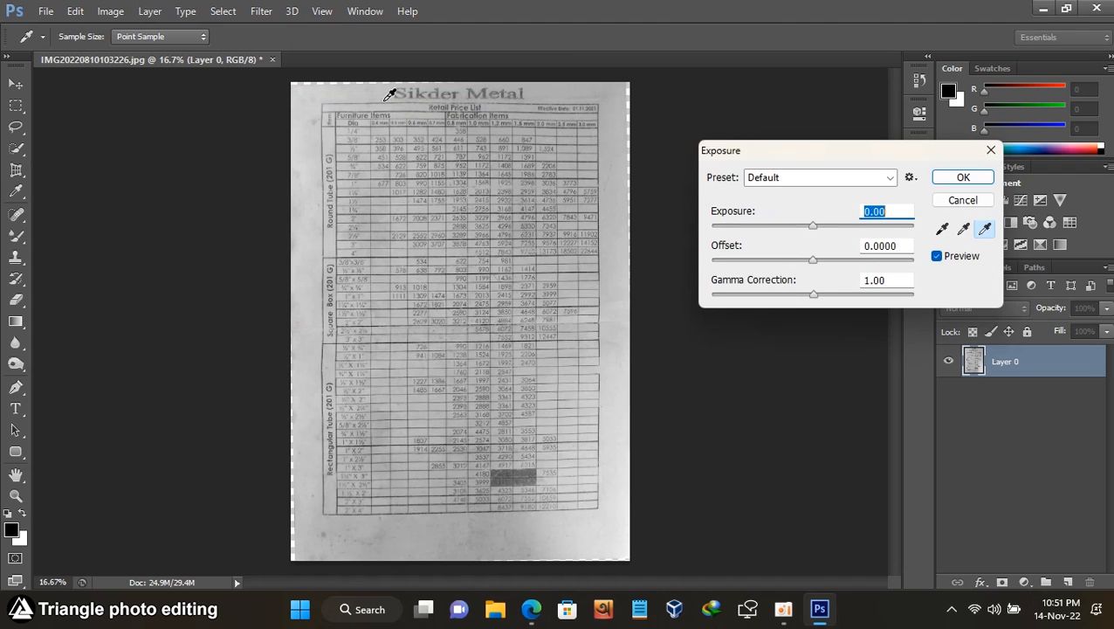
{"action": "mouse_move", "coordinate": [826, 228]}
{"action": "left_mouse_down"}
{"action": "mouse_move", "coordinate": [841, 230]}
{"action": "mouse_move", "coordinate": [788, 263]}
{"action": "mouse_move", "coordinate": [841, 226]}
{"action": "left_mouse_up"}
{"action": "left_click_drag", "start_coordinate": [789, 262], "coordinate": [756, 261]}
{"action": "mouse_move", "coordinate": [840, 226]}
{"action": "left_mouse_down"}
{"action": "mouse_move", "coordinate": [821, 229]}
{"action": "mouse_move", "coordinate": [833, 229]}
{"action": "left_mouse_up"}
{"action": "left_click_drag", "start_coordinate": [756, 260], "coordinate": [767, 259]}
{"action": "left_click_drag", "start_coordinate": [832, 228], "coordinate": [828, 229]}
{"action": "left_click_drag", "start_coordinate": [813, 295], "coordinate": [852, 301]}
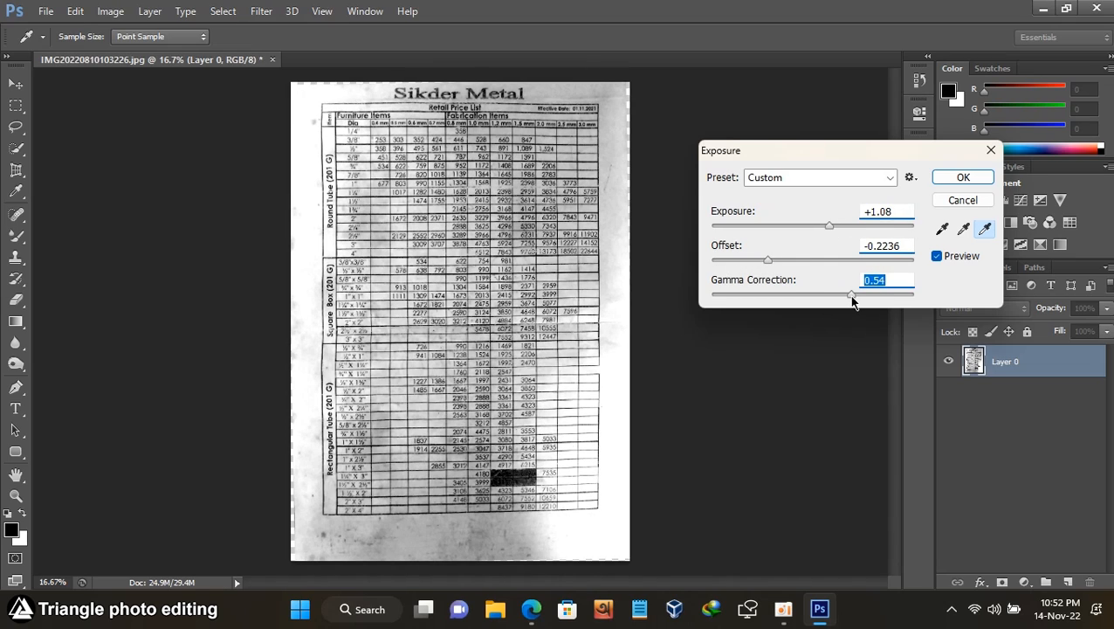
- Refine the adjustment to Exposure +1.36 and Offset -0.1829, and apply it to the layer
{"action": "scroll", "coordinate": [501, 297], "scroll_direction": "up", "scroll_amount": 5}
{"action": "scroll", "coordinate": [502, 297], "scroll_direction": "down", "scroll_amount": 5}
{"action": "left_click_drag", "start_coordinate": [770, 262], "coordinate": [776, 260]}
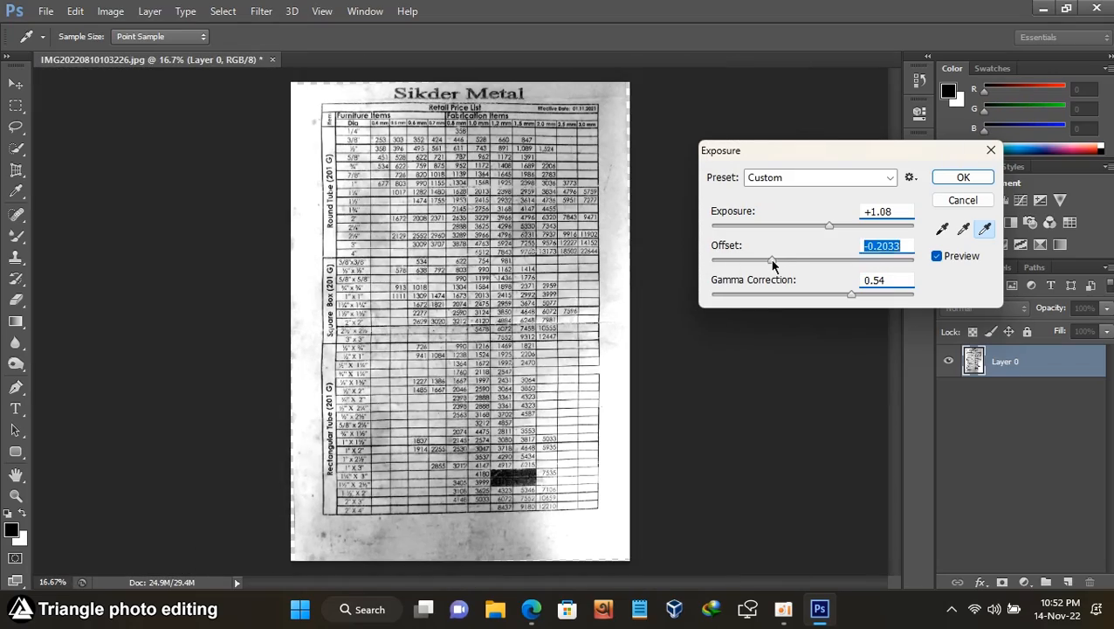
{"action": "left_click_drag", "start_coordinate": [850, 226], "coordinate": [833, 229]}
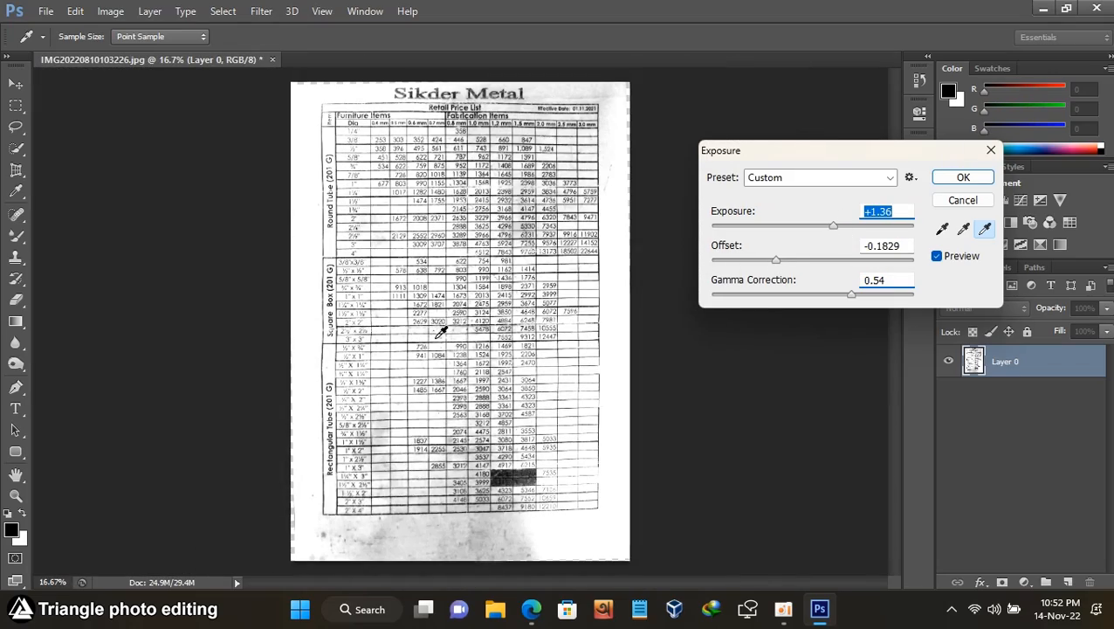
{"action": "scroll", "coordinate": [443, 323], "scroll_direction": "up", "scroll_amount": 2}
{"action": "scroll", "coordinate": [447, 352], "scroll_direction": "down", "scroll_amount": 3}
{"action": "left_click", "coordinate": [963, 177]}
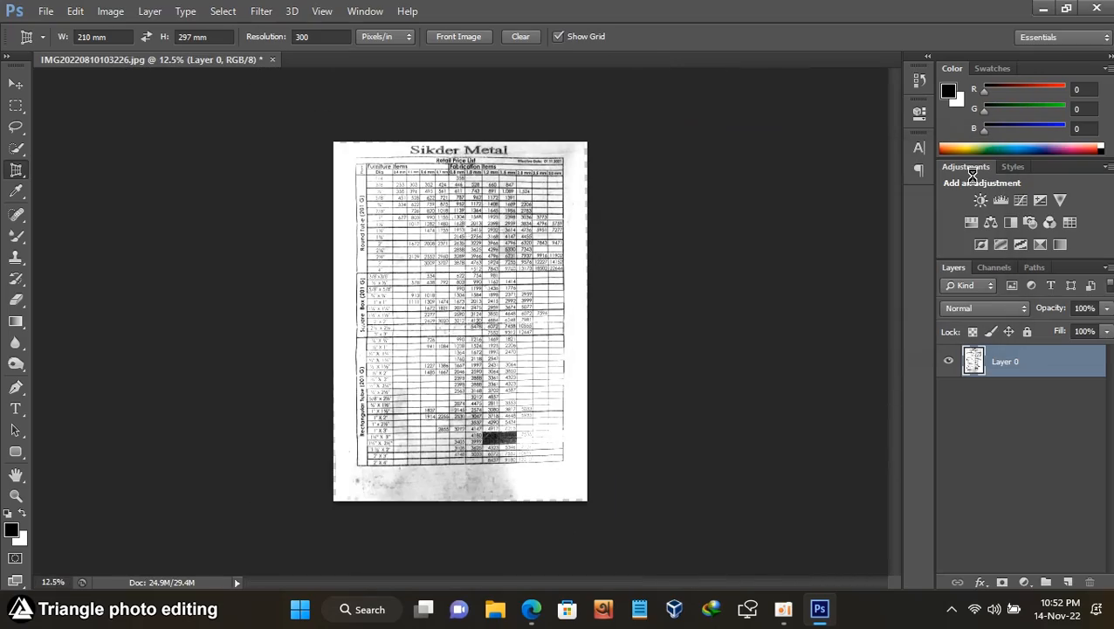
- Apply a Levels adjustment to Layer 0 with input black point 71, midtone 1.44 and white point 195
{"action": "key", "text": "ctrl+plus"}
{"action": "key", "text": "ctrl+plus"}
{"action": "key", "text": "ctrl+plus"}
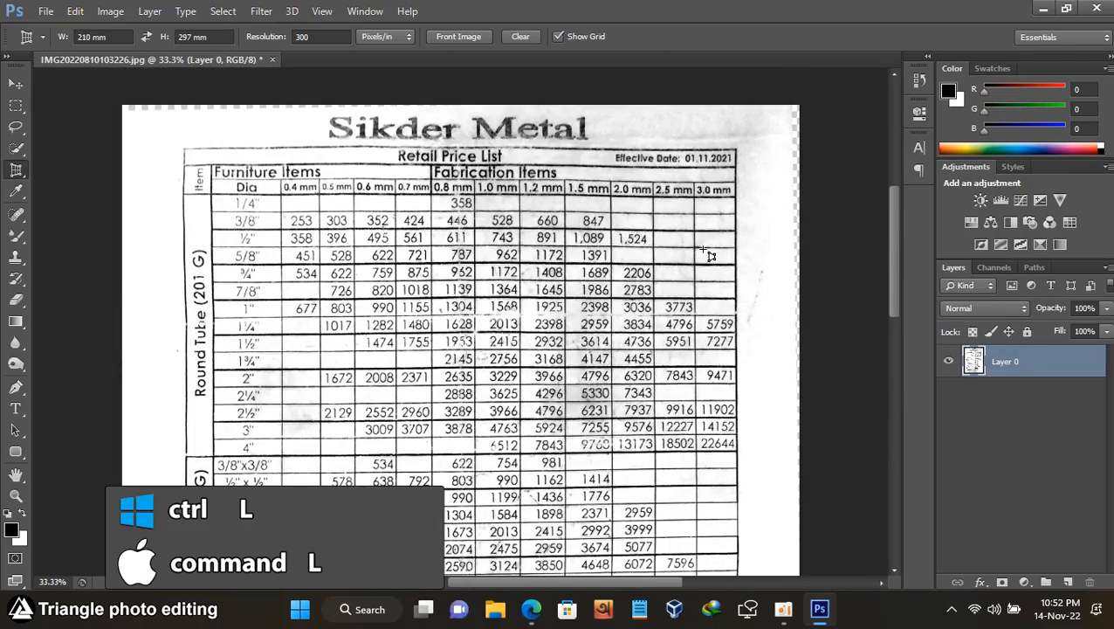
{"action": "key", "text": "ctrl+l"}
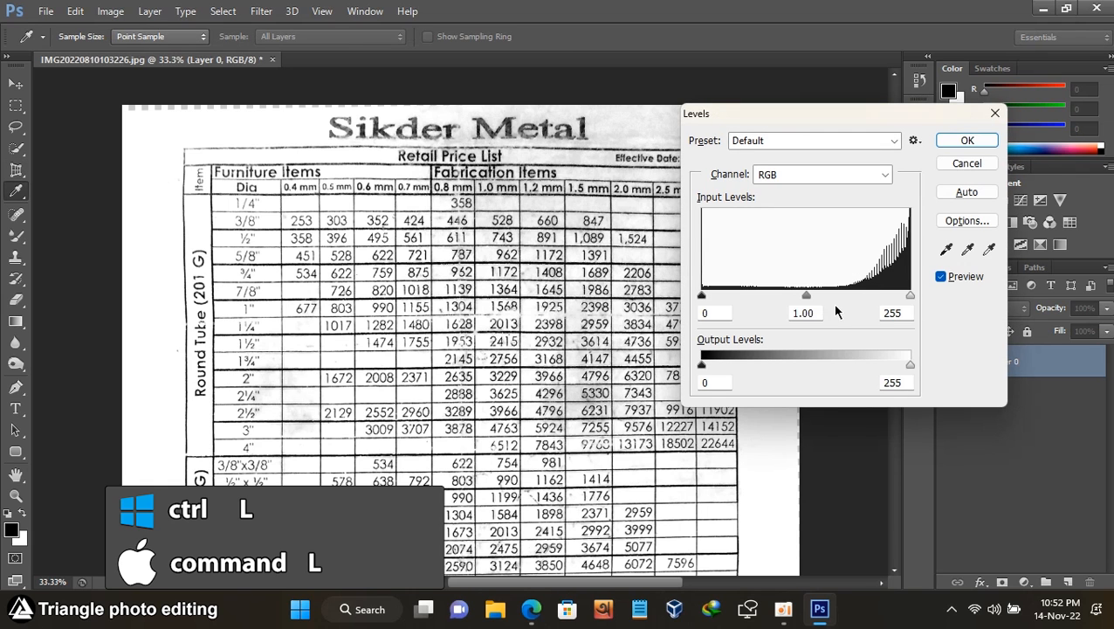
{"action": "left_click_drag", "start_coordinate": [806, 297], "coordinate": [762, 298]}
{"action": "left_click_drag", "start_coordinate": [749, 296], "coordinate": [759, 298]}
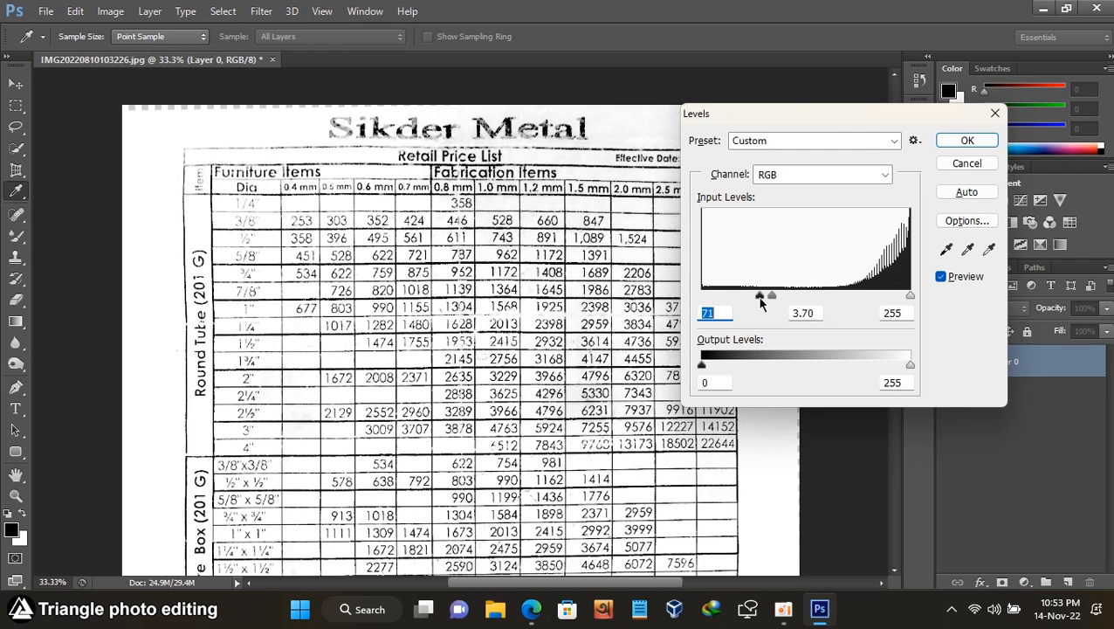
{"action": "left_click_drag", "start_coordinate": [910, 298], "coordinate": [860, 297]}
{"action": "left_click_drag", "start_coordinate": [767, 296], "coordinate": [797, 301]}
{"action": "left_click", "coordinate": [797, 301]}
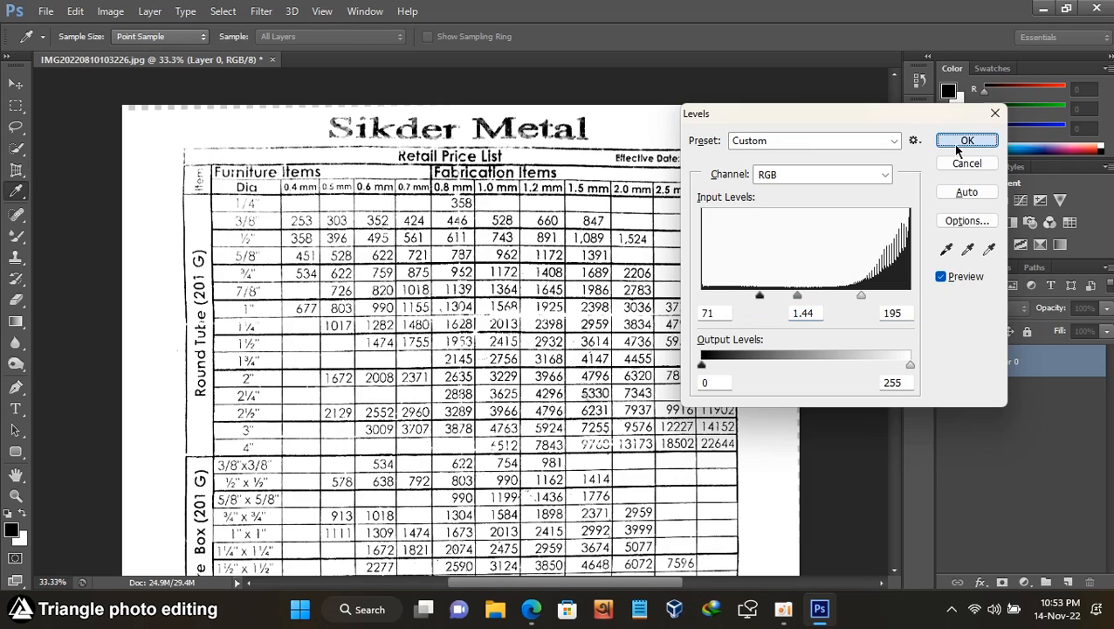
{"action": "left_click", "coordinate": [967, 141]}
{"action": "key", "text": "c"}
- Add a new layer beneath Layer 0 and fill it with the white background colour
{"action": "scroll", "coordinate": [810, 301], "scroll_direction": "down", "scroll_amount": 10}
{"action": "scroll", "coordinate": [810, 301], "scroll_direction": "up", "scroll_amount": 5}
{"action": "key", "text": "ctrl+minus"}
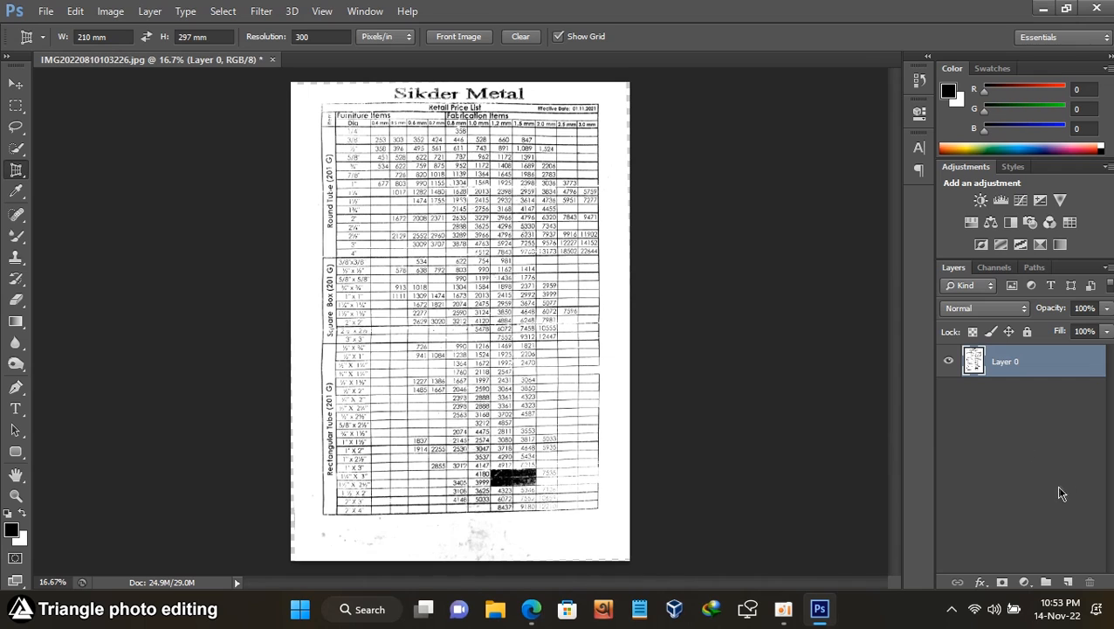
{"action": "left_click", "coordinate": [1069, 582]}
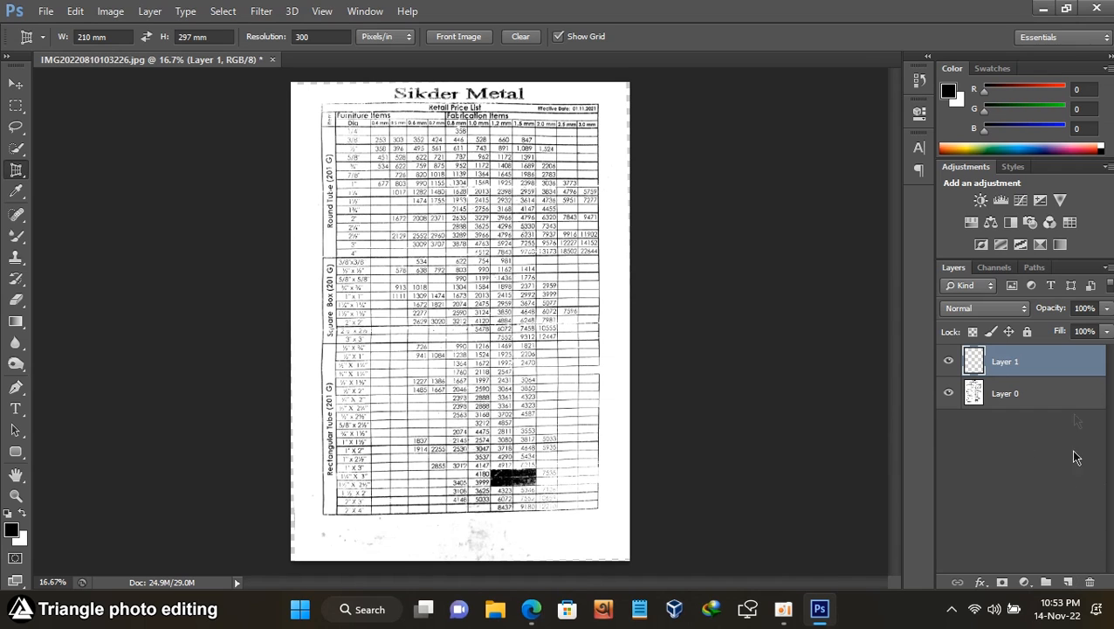
{"action": "left_click_drag", "start_coordinate": [1063, 357], "coordinate": [1053, 433]}
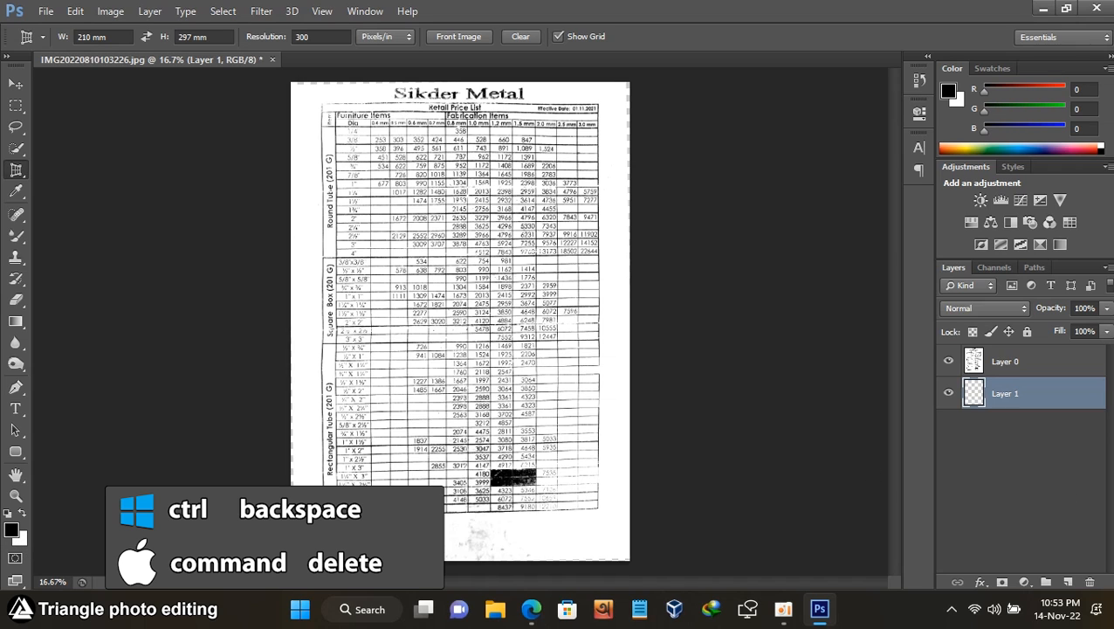
{"action": "key", "text": "ctrl+BackSpace"}
{"action": "left_click", "coordinate": [949, 362]}
{"action": "left_click", "coordinate": [949, 361]}
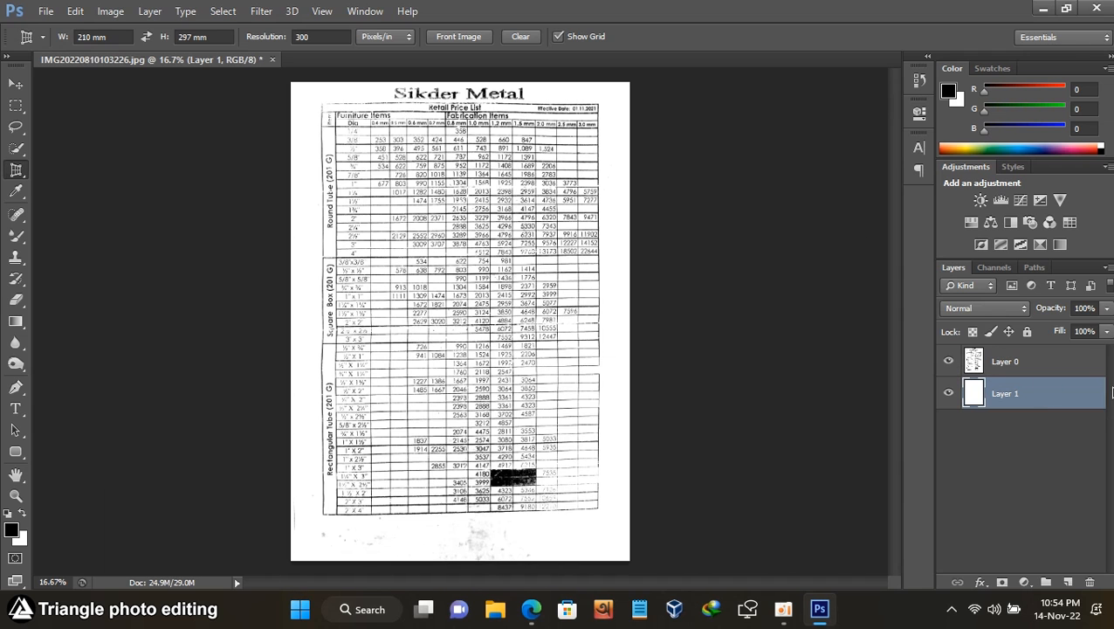
- Move Layer 0 down by about 78 px to widen the margin above the title
{"action": "left_click", "coordinate": [1057, 359]}
{"action": "key", "text": "ctrl+t"}
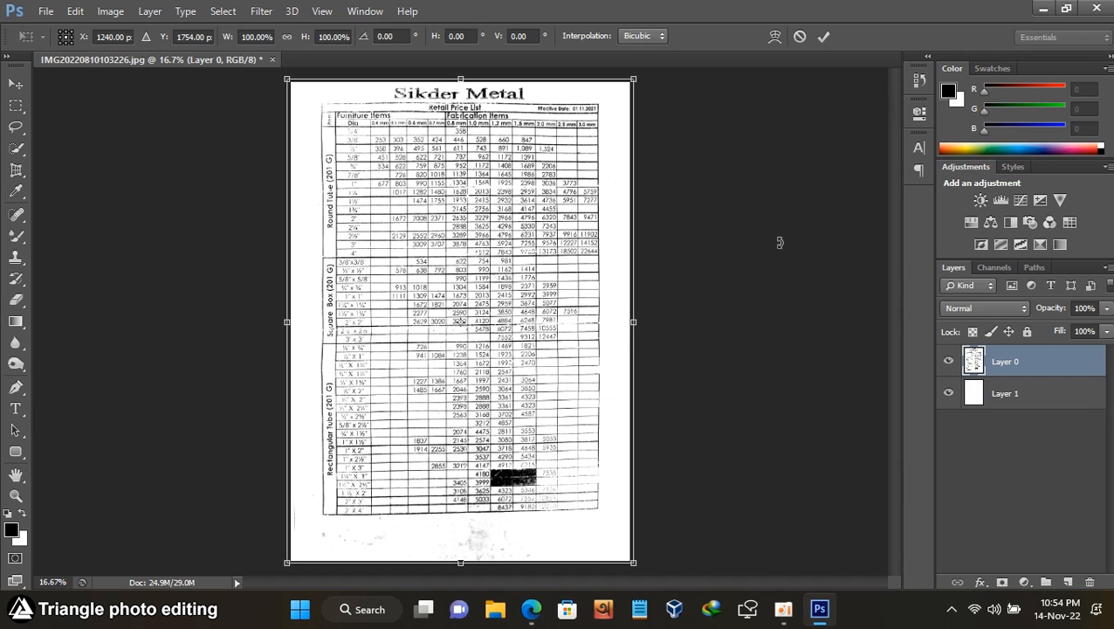
{"action": "left_click_drag", "start_coordinate": [494, 223], "coordinate": [491, 233]}
{"action": "key", "text": "Right"}
{"action": "key", "text": "Right"}
{"action": "key", "text": "Right"}
{"action": "key", "text": "Right"}
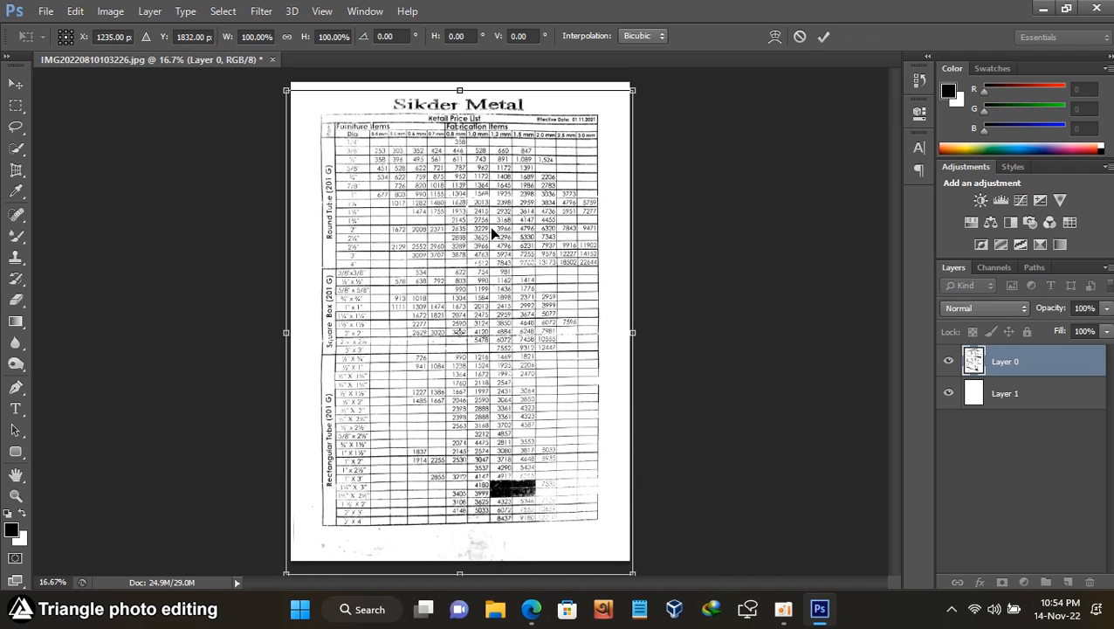
{"action": "key", "text": "Return"}
{"action": "key", "text": "c"}
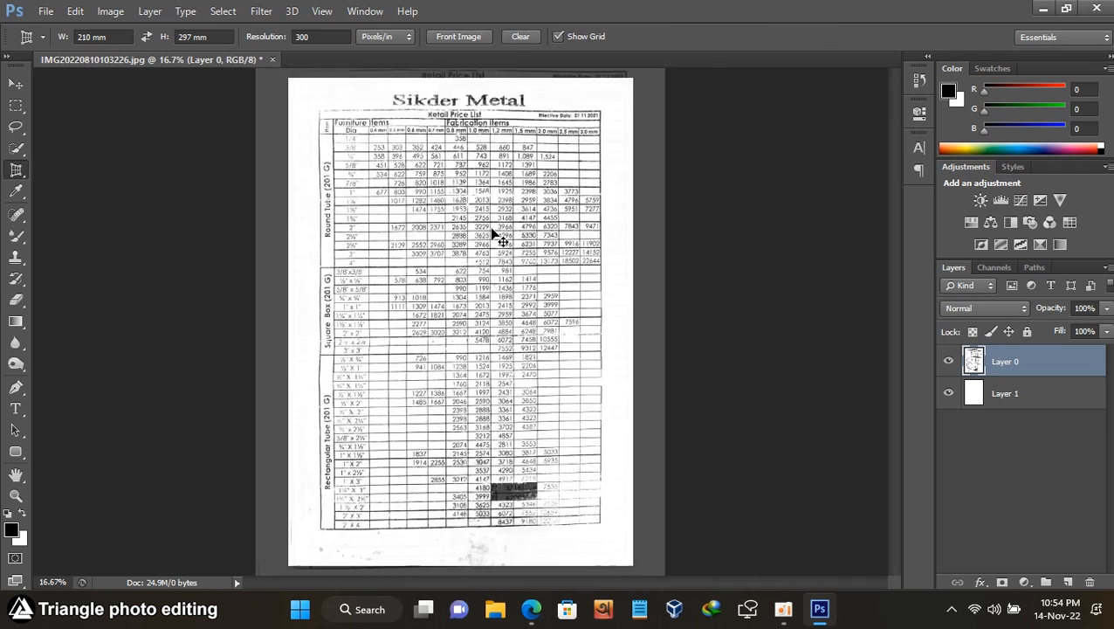
- Show the rulers and place a vertical guide along the table's right edge
{"action": "key", "text": "ctrl+r"}
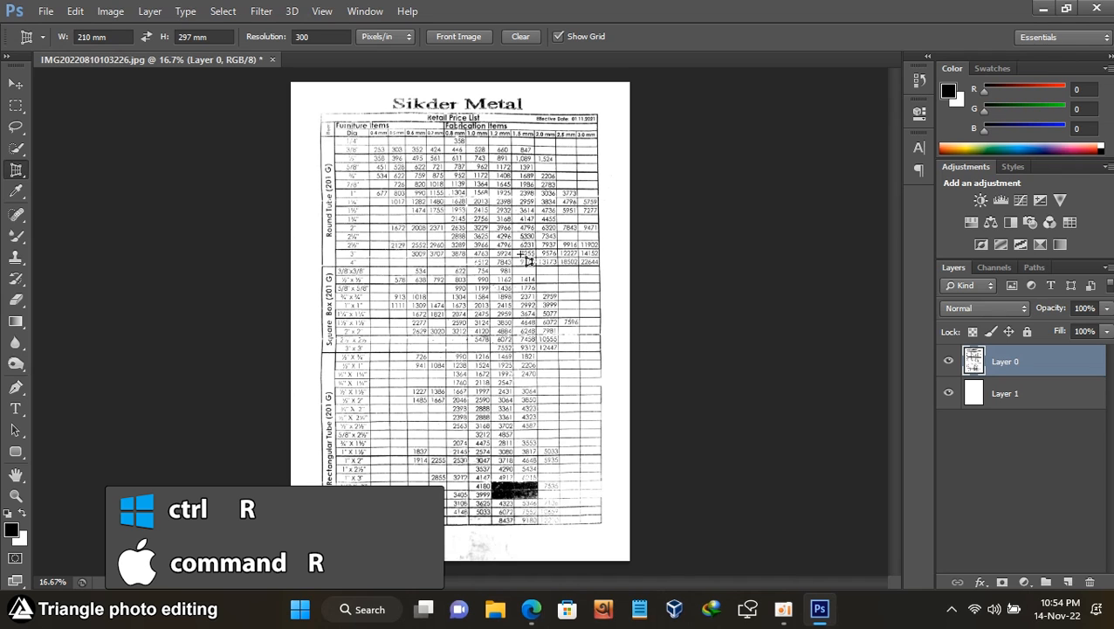
{"action": "key", "text": "ctrl+r"}
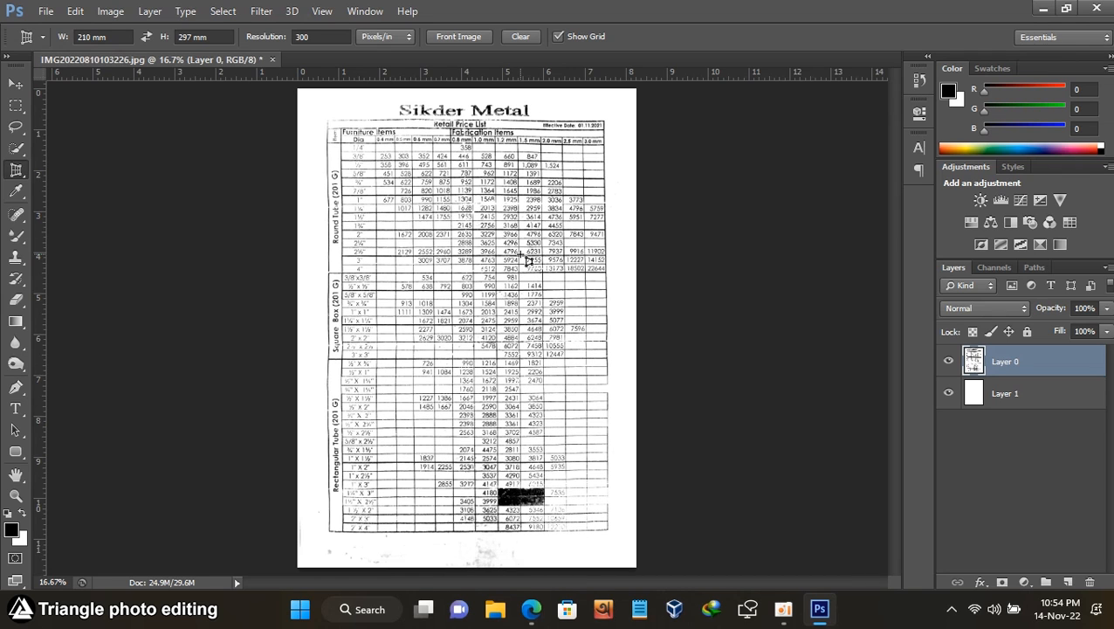
{"action": "left_click_drag", "start_coordinate": [43, 224], "coordinate": [611, 237]}
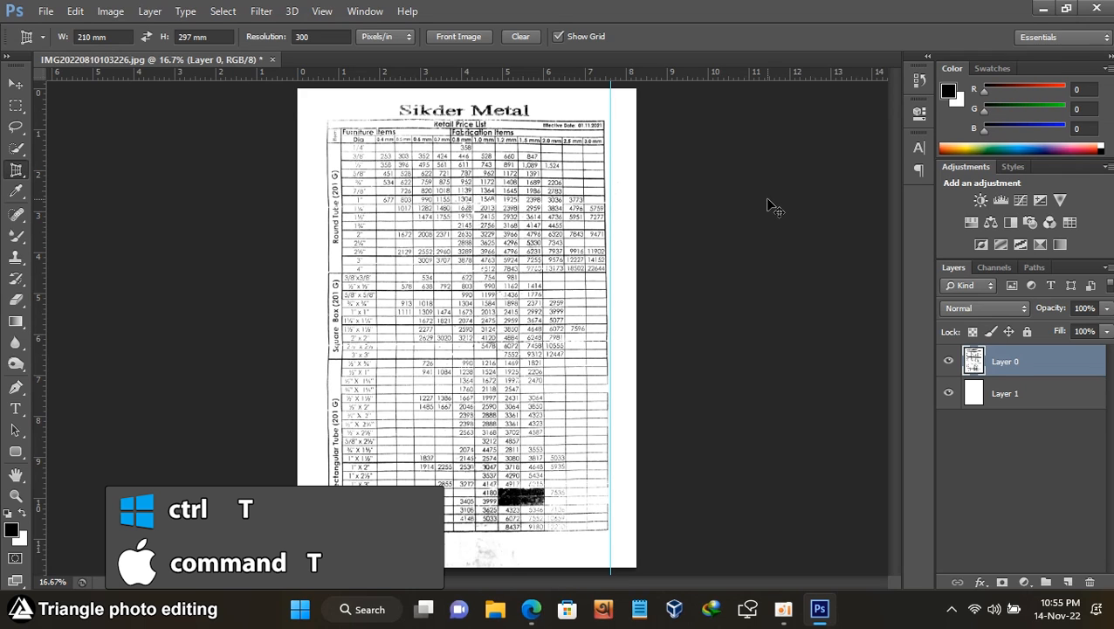
- Distort Layer 0 by pulling its upper-right corner slightly outward until the table's right edge follows the vertical guide
{"action": "key", "text": "ctrl+t"}
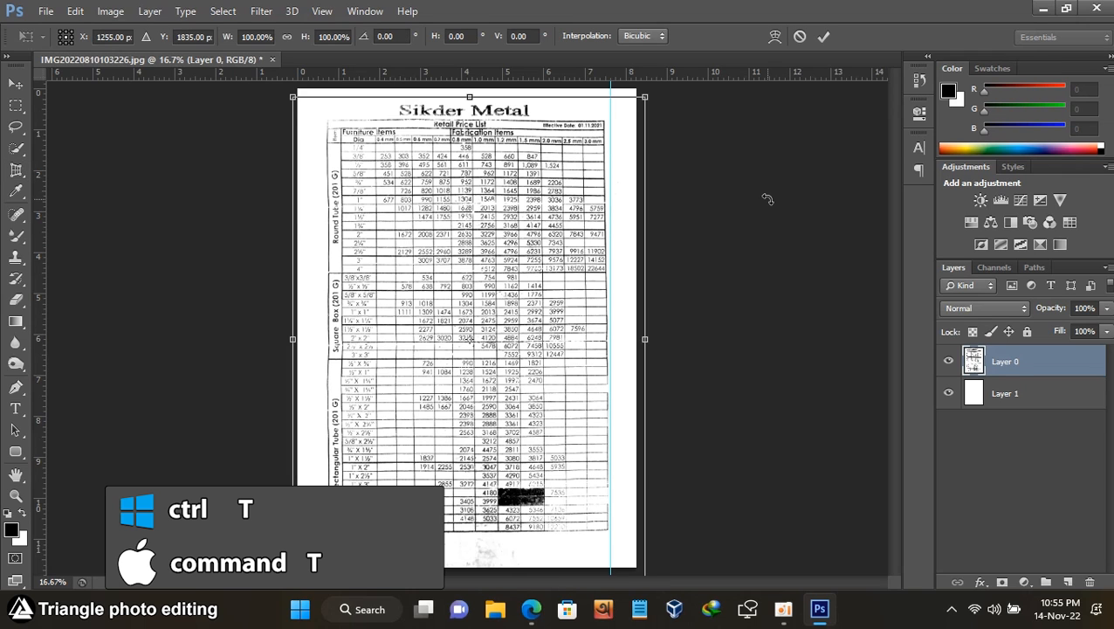
{"action": "right_click", "coordinate": [577, 219]}
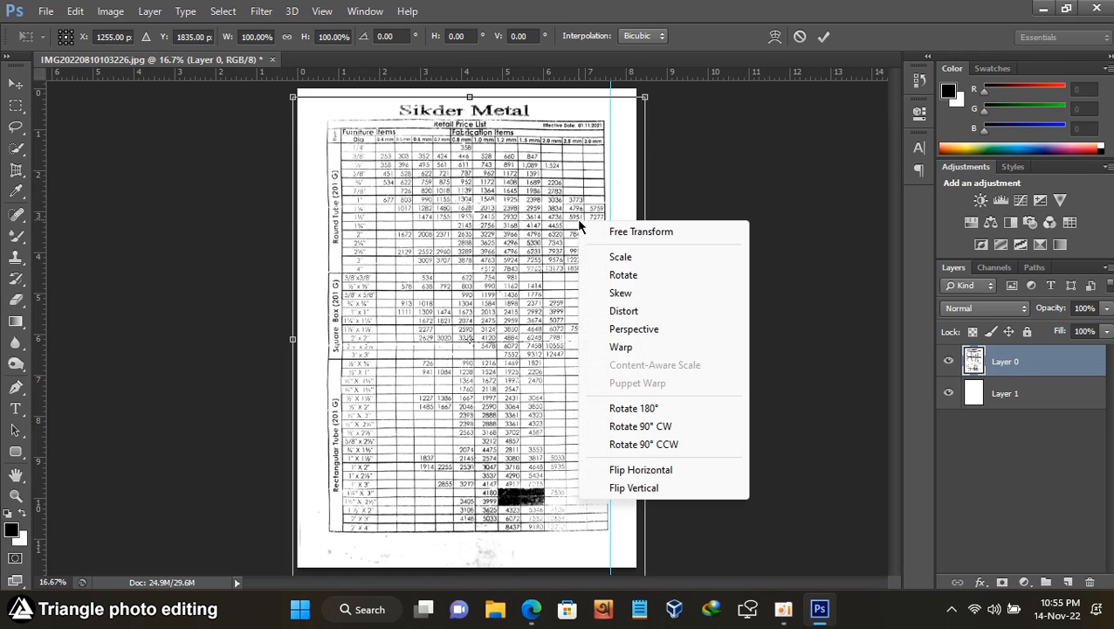
{"action": "left_click", "coordinate": [652, 312]}
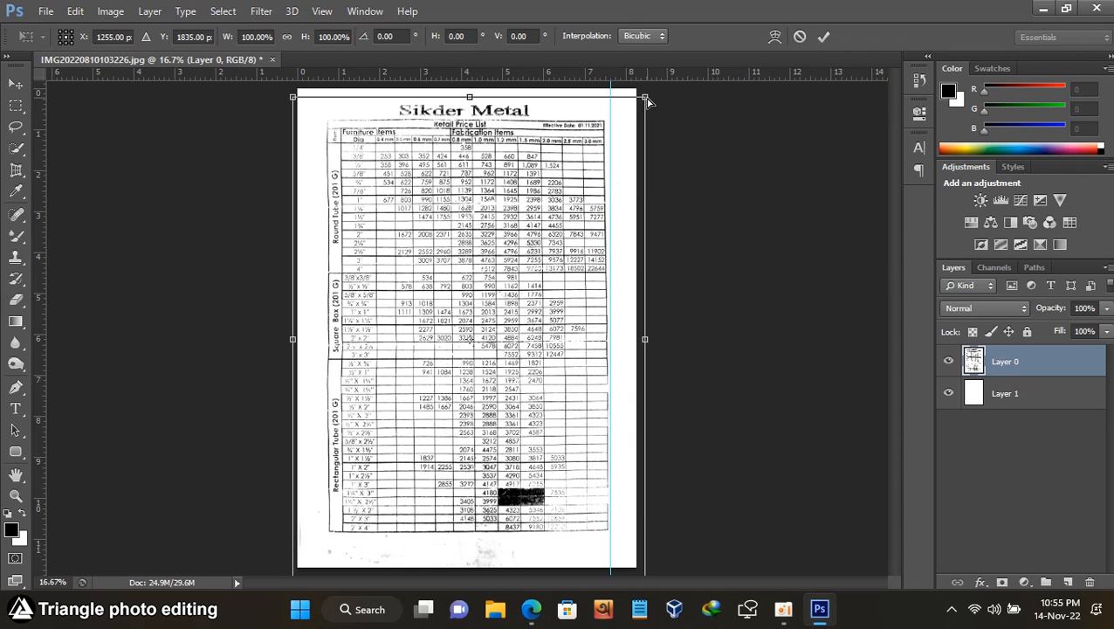
{"action": "left_click_drag", "start_coordinate": [647, 102], "coordinate": [656, 103]}
{"action": "key", "text": "Return"}
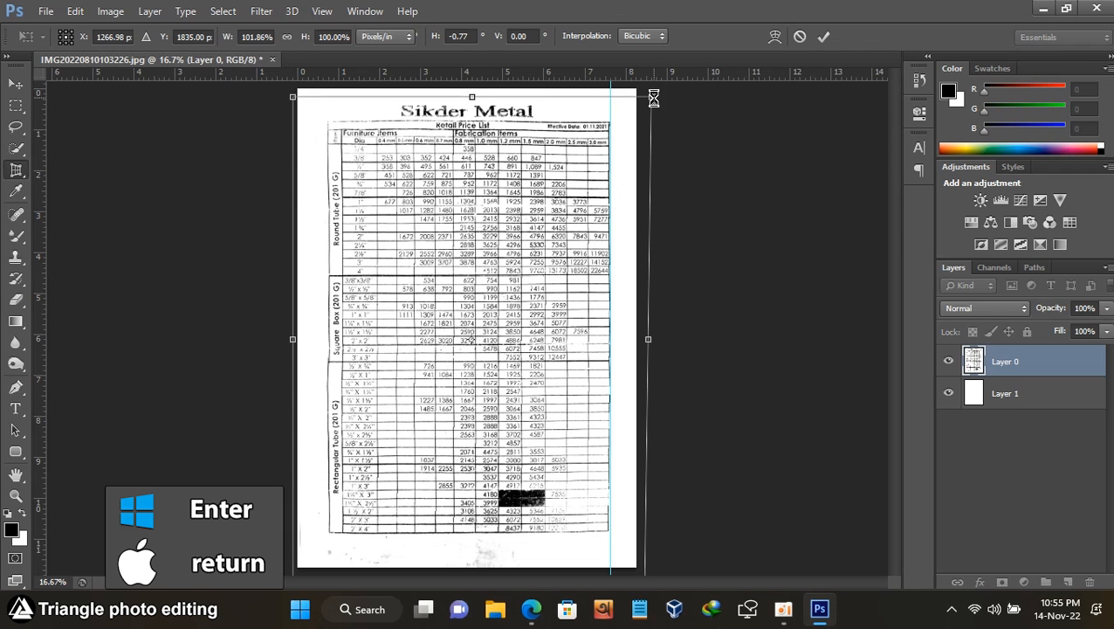
{"action": "key", "text": "c"}
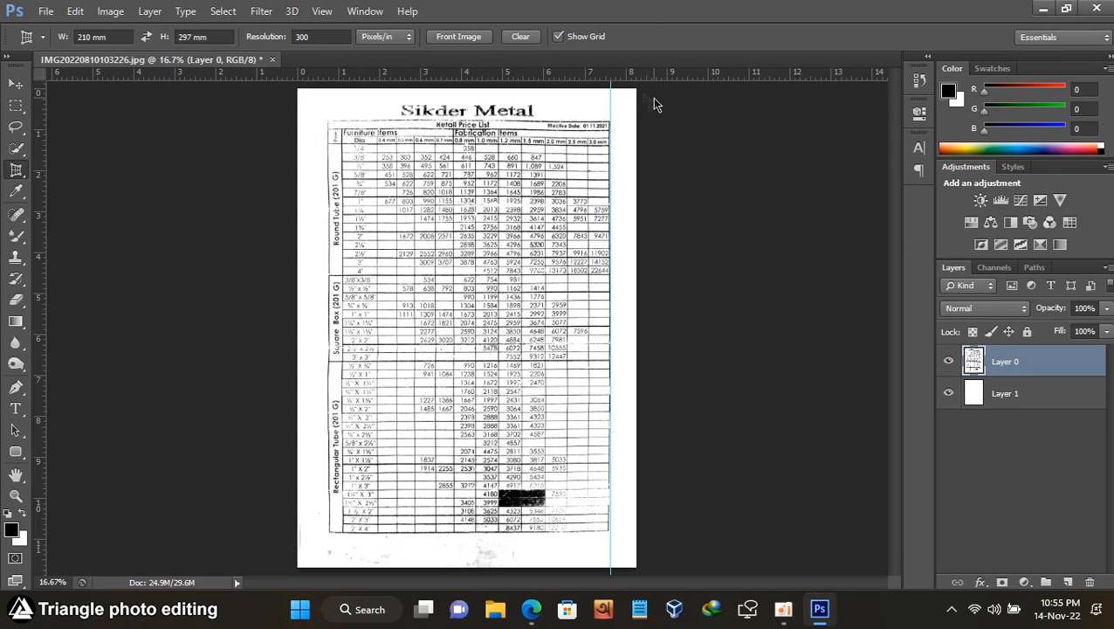
- Check the table's horizontal lines against a temporary guide, and clear all guides and the rulers
{"action": "left_click", "coordinate": [15, 83]}
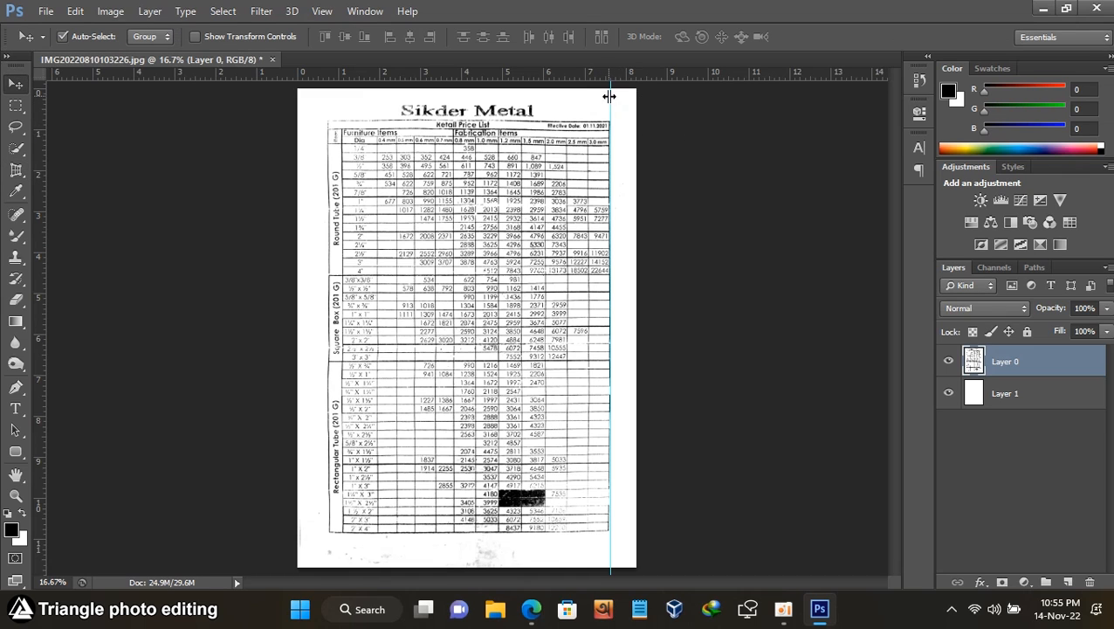
{"action": "left_click_drag", "start_coordinate": [612, 97], "coordinate": [40, 140]}
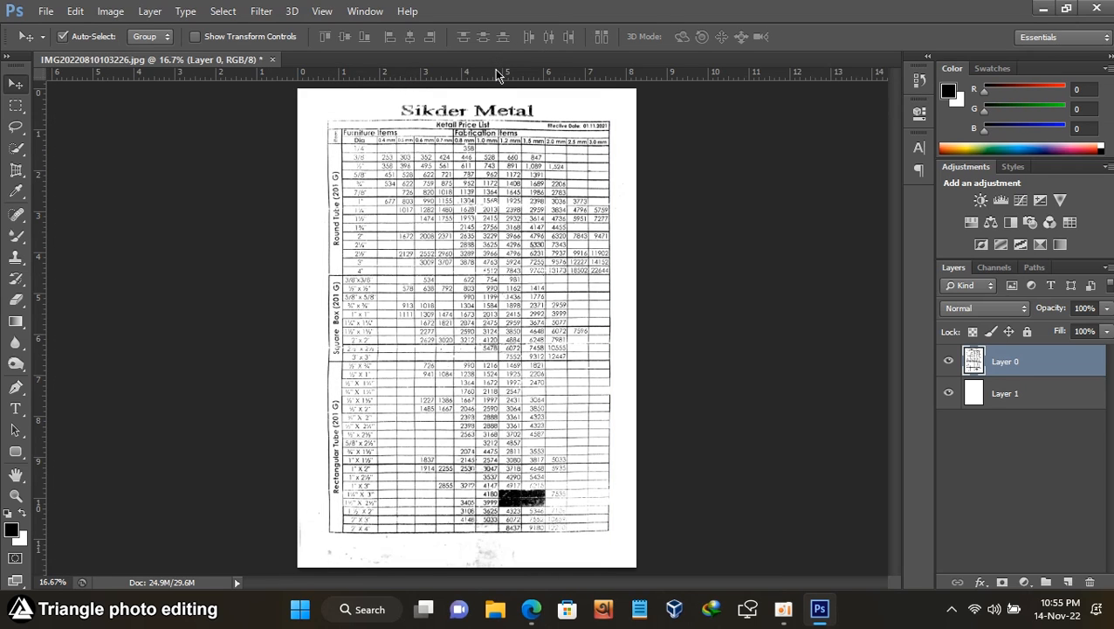
{"action": "left_click_drag", "start_coordinate": [495, 74], "coordinate": [495, 272]}
{"action": "left_click_drag", "start_coordinate": [508, 538], "coordinate": [522, 72]}
{"action": "key", "text": "ctrl+r"}
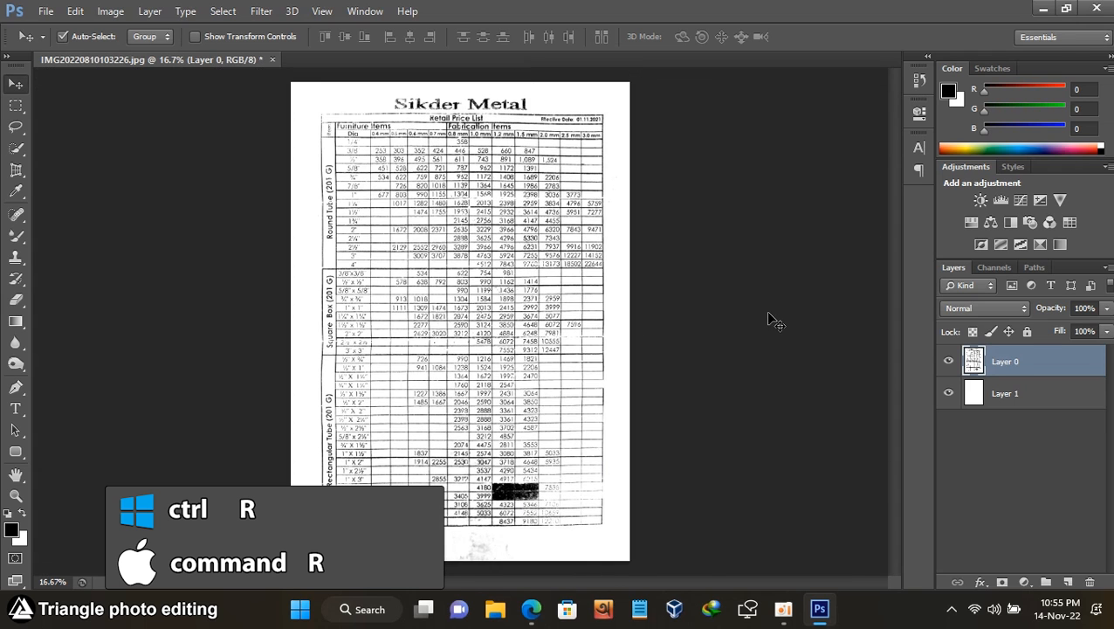
- Examine the title and the table's print quality up close and as a whole page
{"action": "key", "text": "ctrl+plus"}
{"action": "key", "text": "ctrl+plus"}
{"action": "key", "text": "ctrl+plus"}
{"action": "scroll", "coordinate": [771, 319], "scroll_direction": "down", "scroll_amount": 5}
{"action": "scroll", "coordinate": [771, 318], "scroll_direction": "up", "scroll_amount": 5}
{"action": "scroll", "coordinate": [769, 319], "scroll_direction": "up", "scroll_amount": 5}
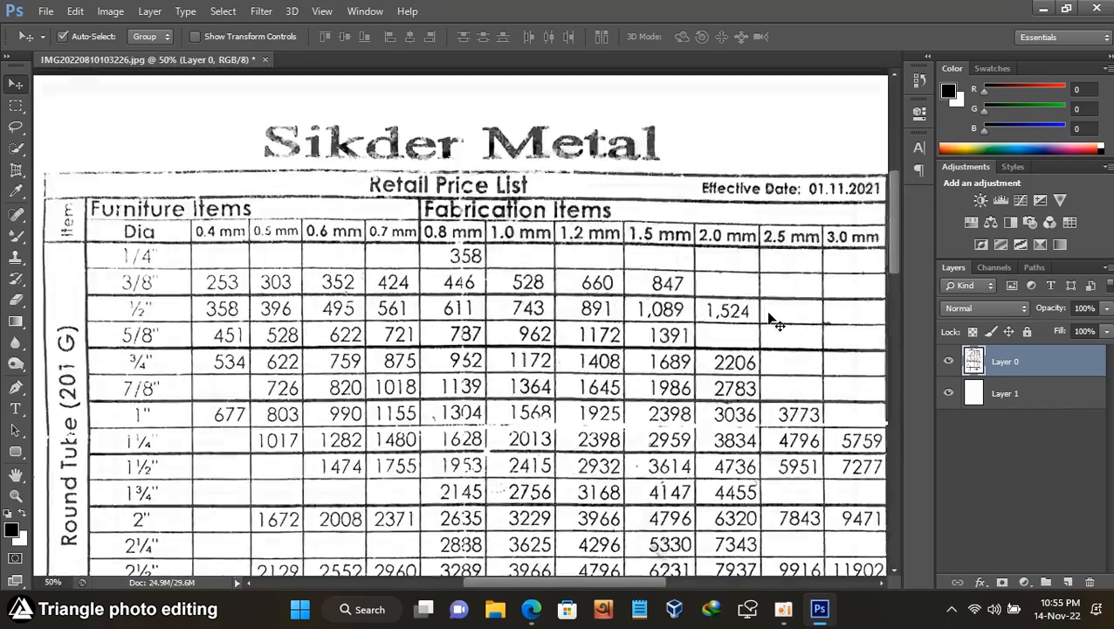
{"action": "key", "text": "ctrl+minus"}
{"action": "key", "text": "ctrl+minus"}
{"action": "key", "text": "ctrl+minus"}
{"action": "key", "text": "ctrl+plus"}
{"action": "key", "text": "ctrl+plus"}
{"action": "scroll", "coordinate": [768, 319], "scroll_direction": "up", "scroll_amount": 4}
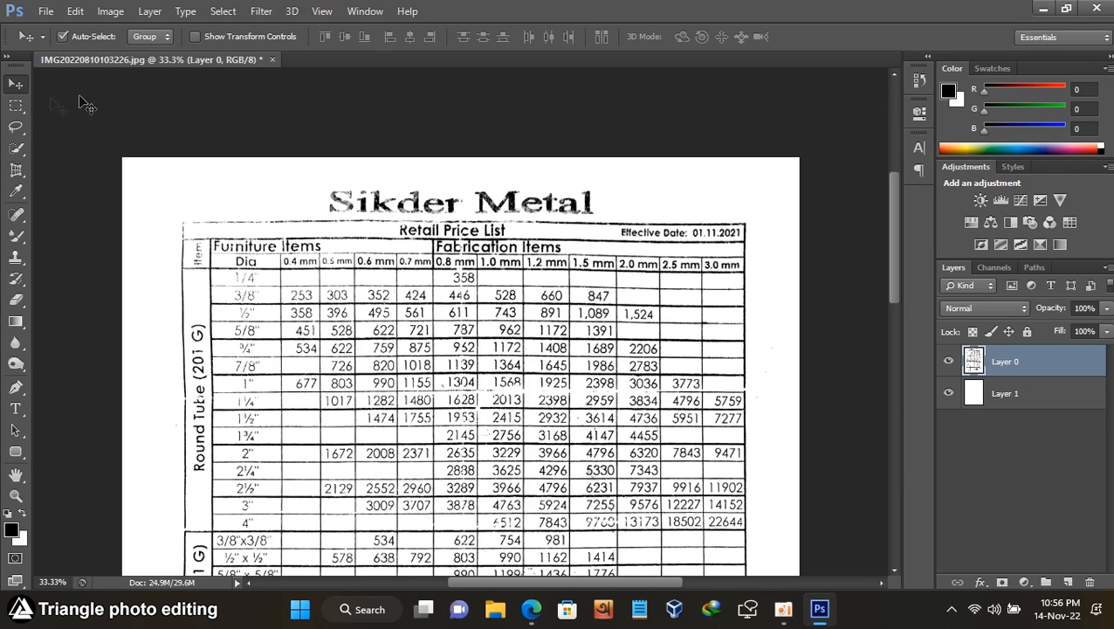
- Erase the "Sikder Metal" title by filling a rectangular selection around it with white, and deselect
{"action": "left_click", "coordinate": [16, 105]}
{"action": "left_click_drag", "start_coordinate": [310, 180], "coordinate": [606, 223]}
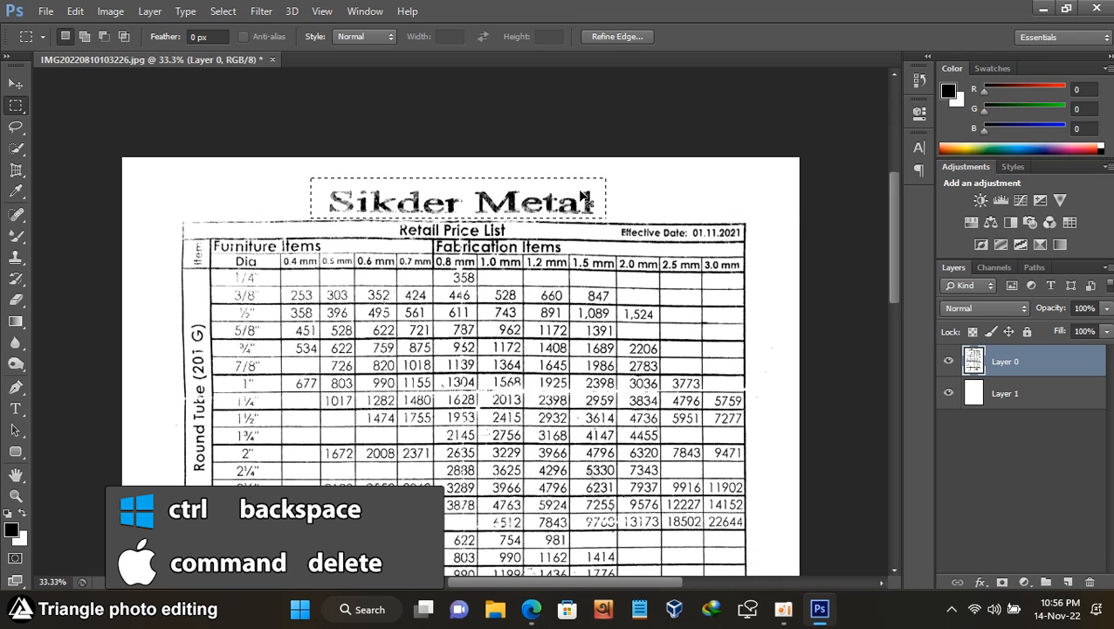
{"action": "key", "text": "ctrl+BackSpace"}
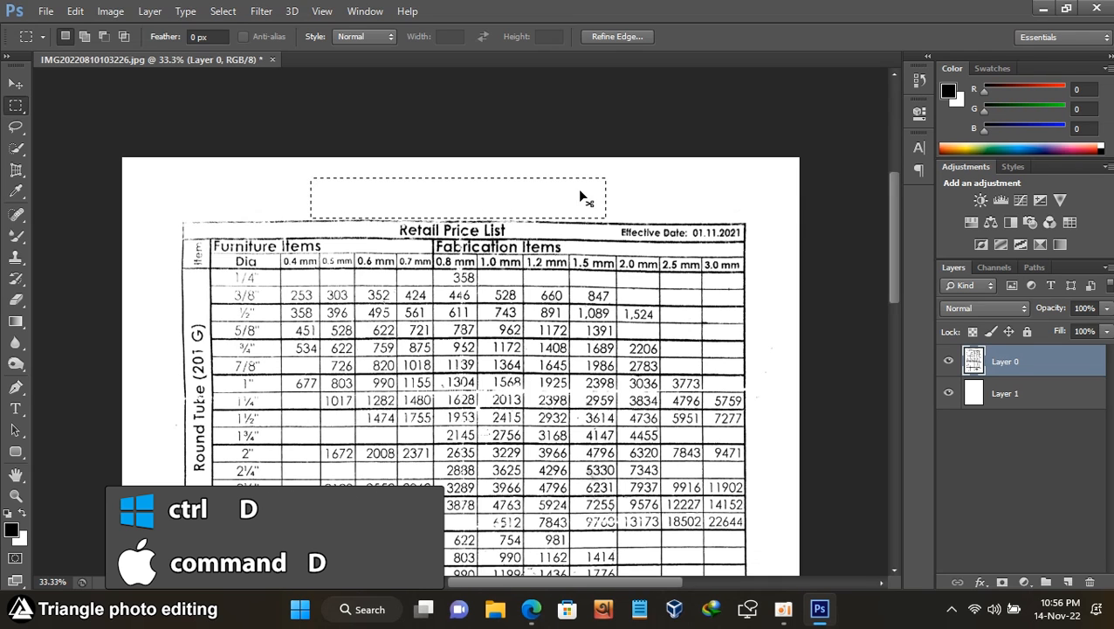
{"action": "key", "text": "ctrl+d"}
{"action": "key", "text": "ctrl+minus"}
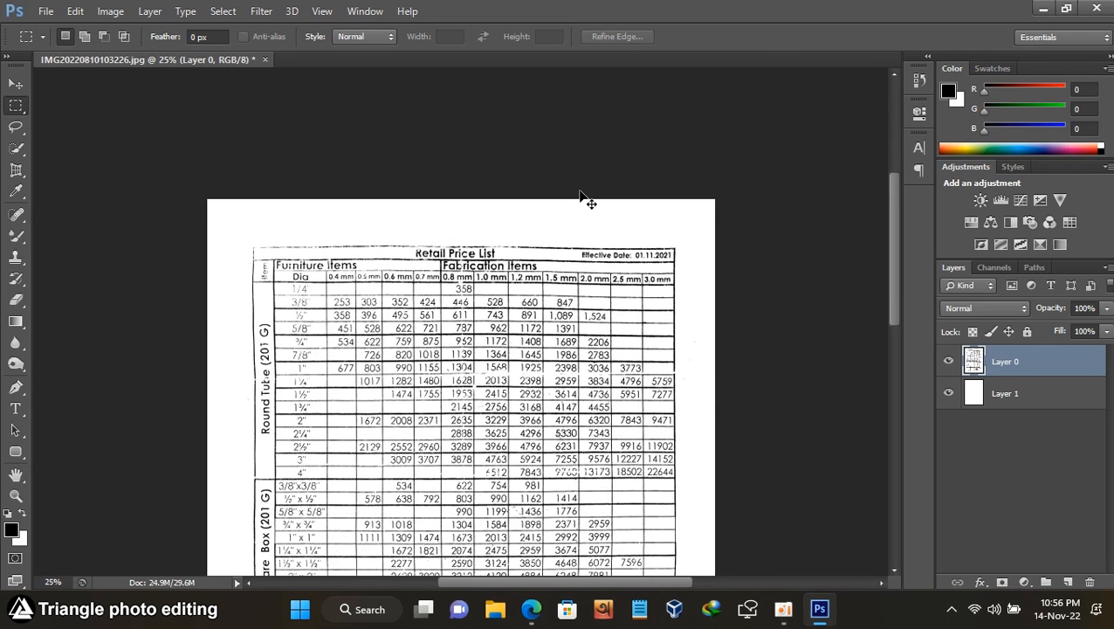
{"action": "key", "text": "ctrl+plus"}
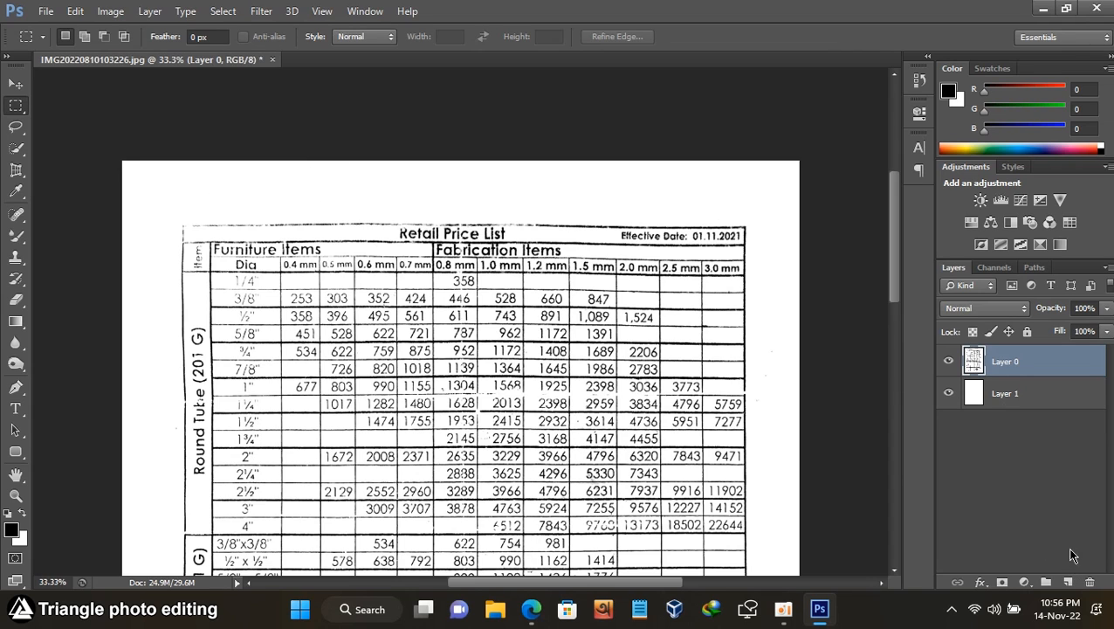
- Start a text layer in the blank space above the table, using Arial Bold at 36 pt
{"action": "left_click", "coordinate": [17, 407]}
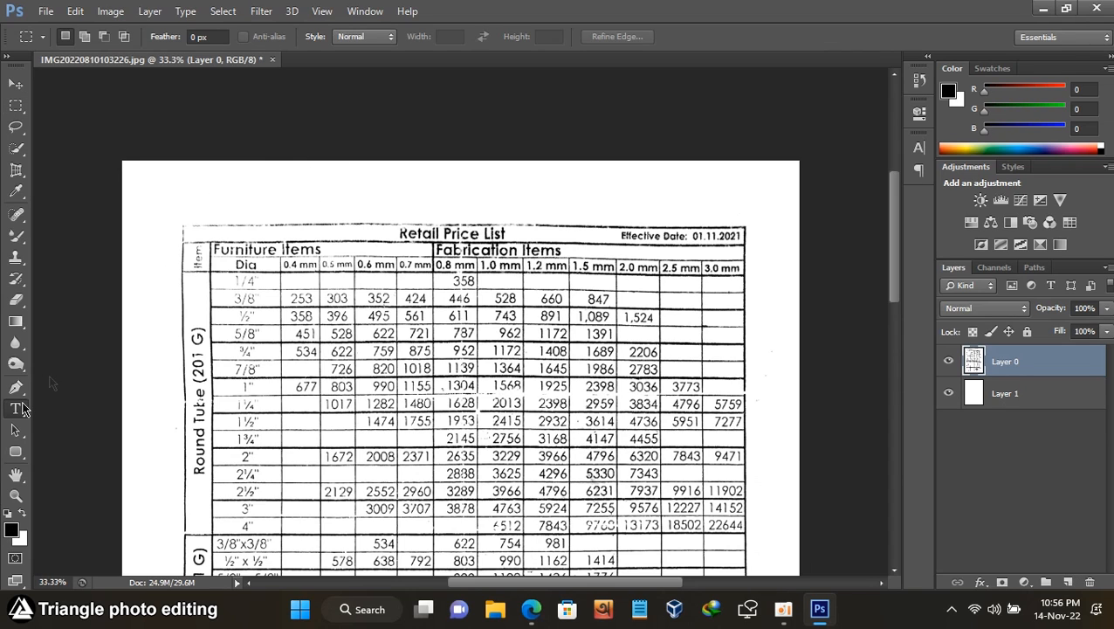
{"action": "left_click", "coordinate": [240, 206]}
{"action": "left_click", "coordinate": [342, 37]}
{"action": "left_click", "coordinate": [328, 280]}
{"action": "left_click", "coordinate": [342, 37]}
{"action": "left_click", "coordinate": [332, 262]}
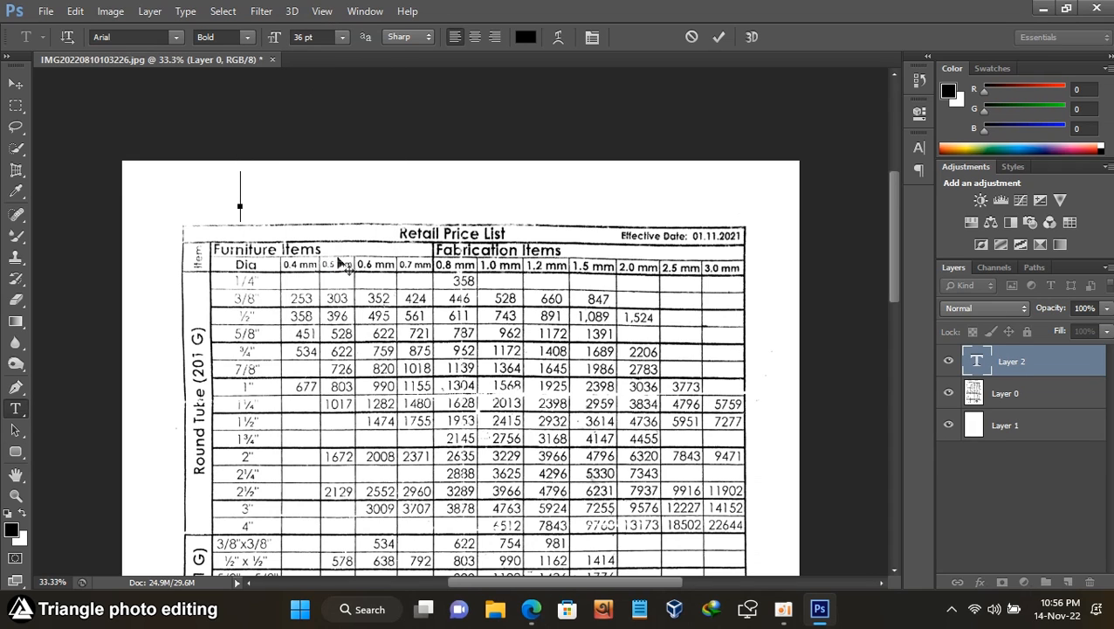
- Enter "S.S. Price list" as the new title, centre it above the table and commit the text
{"action": "type", "text": "S.Ss"}
{"action": "key", "text": "BackSpace"}
{"action": "type", "text": ". P"}
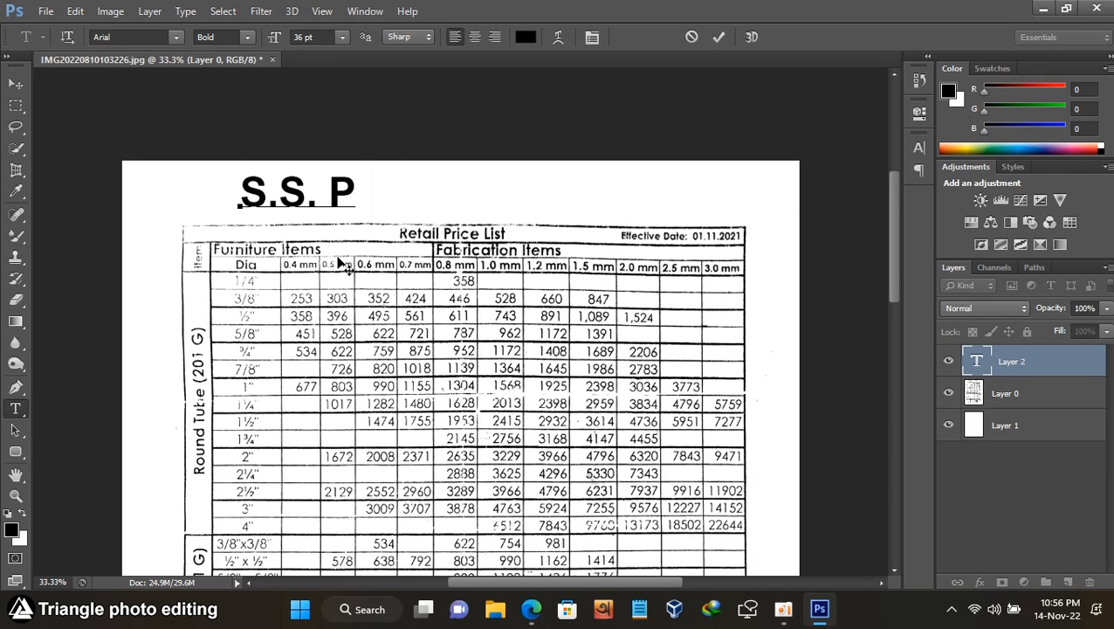
{"action": "type", "text": "rice list"}
{"action": "left_click_drag", "start_coordinate": [312, 262], "coordinate": [403, 259]}
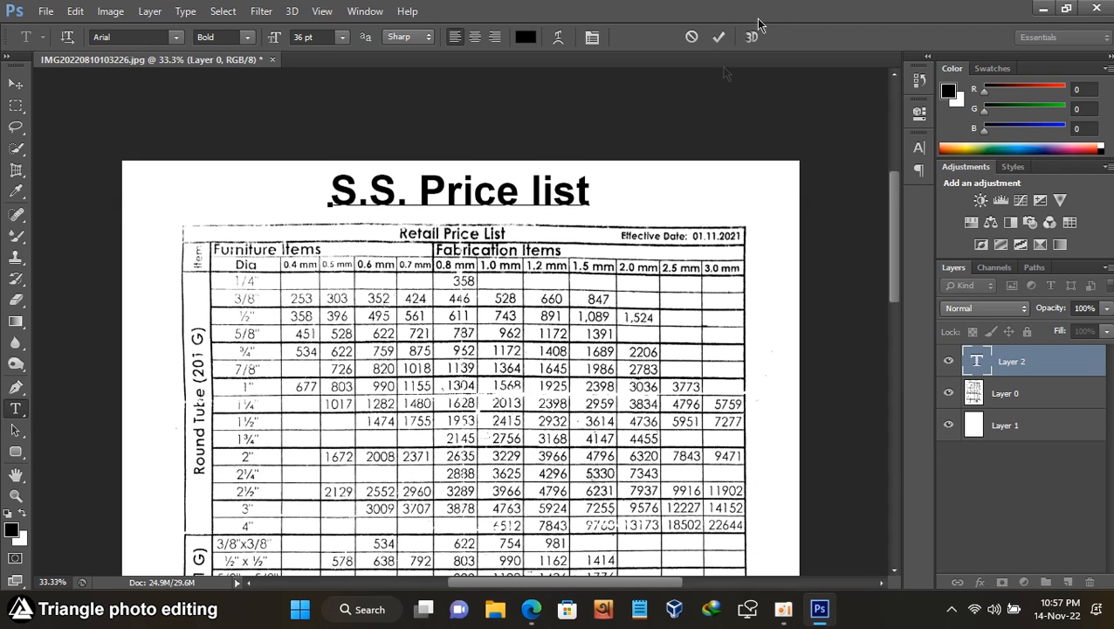
{"action": "left_click", "coordinate": [719, 36]}
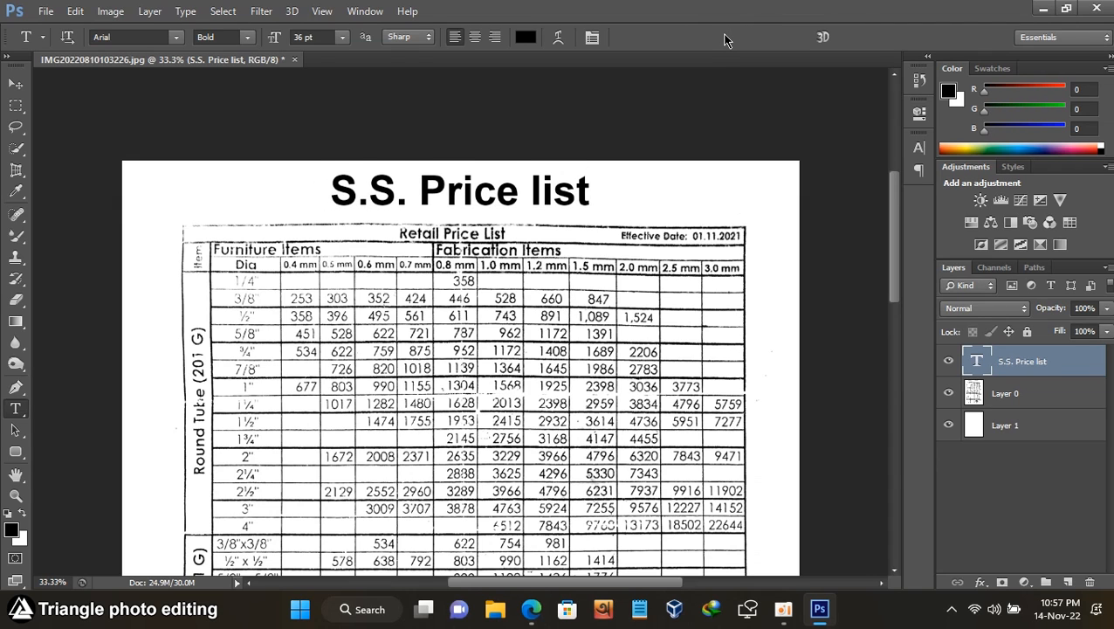
{"action": "scroll", "coordinate": [892, 229], "scroll_direction": "down", "scroll_amount": 5}
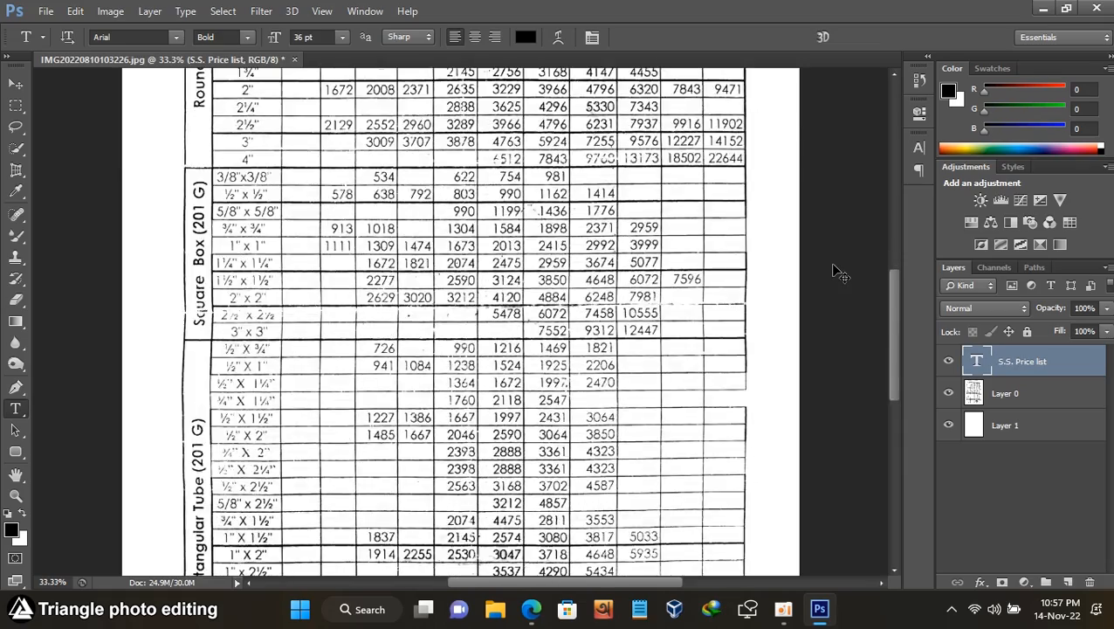
{"action": "scroll", "coordinate": [836, 272], "scroll_direction": "down", "scroll_amount": 1}
{"action": "scroll", "coordinate": [836, 271], "scroll_direction": "down", "scroll_amount": 1}
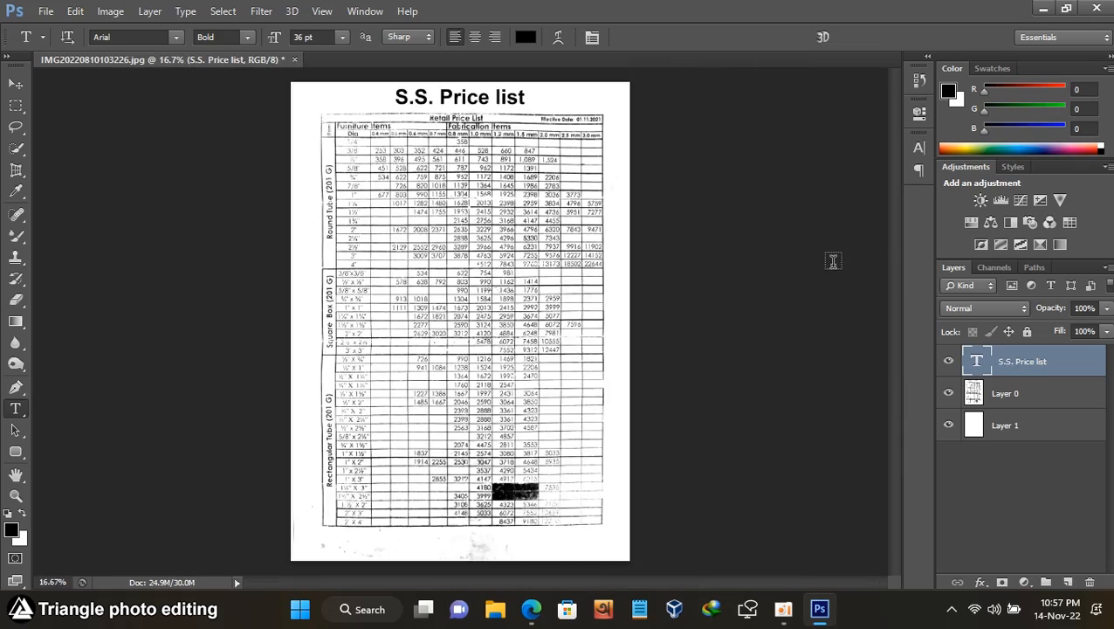
- Make a rectangular selection around the faded 2.0 mm prices in the table's last rows and make Layer 0 active
{"action": "scroll", "coordinate": [833, 260], "scroll_direction": "up", "scroll_amount": 2}
{"action": "scroll", "coordinate": [833, 260], "scroll_direction": "down", "scroll_amount": 5}
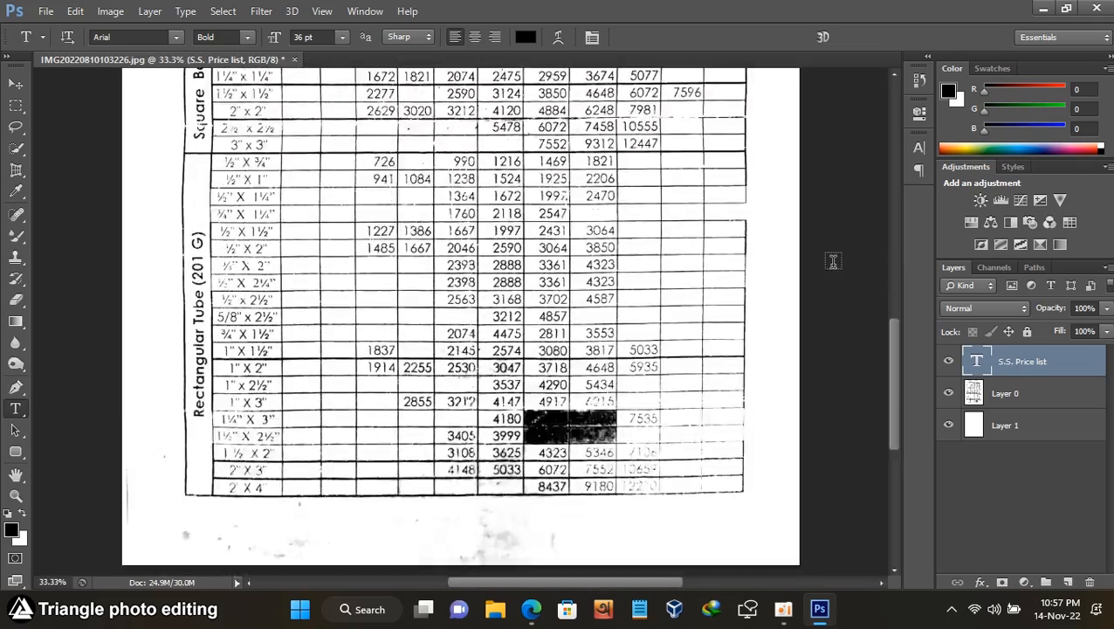
{"action": "scroll", "coordinate": [833, 260], "scroll_direction": "up", "scroll_amount": 1}
{"action": "scroll", "coordinate": [833, 260], "scroll_direction": "down", "scroll_amount": 4}
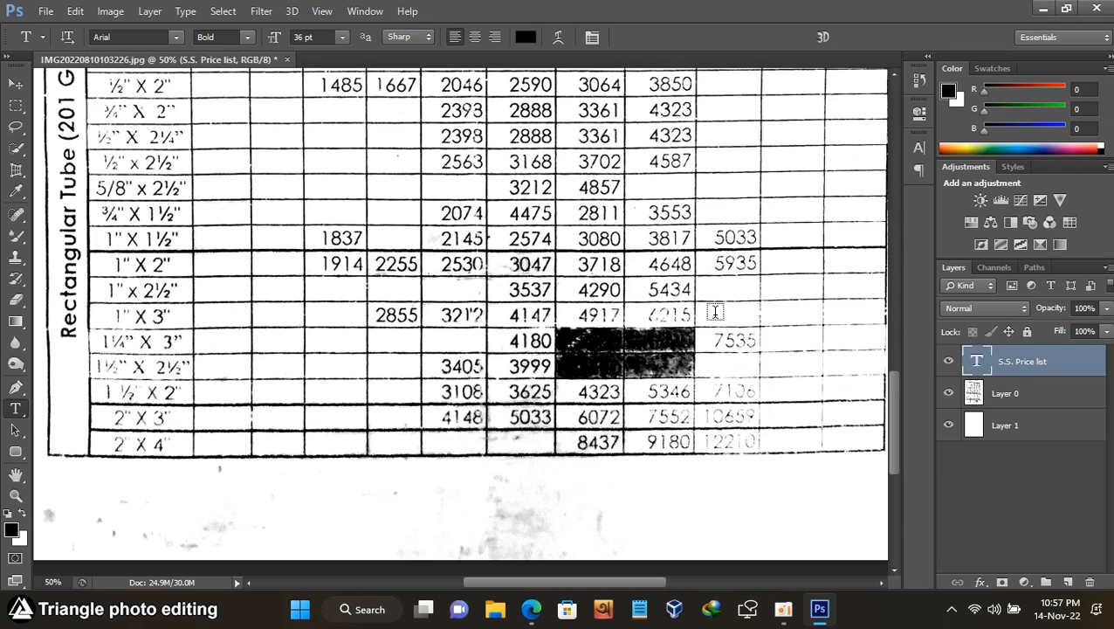
{"action": "left_click", "coordinate": [15, 104]}
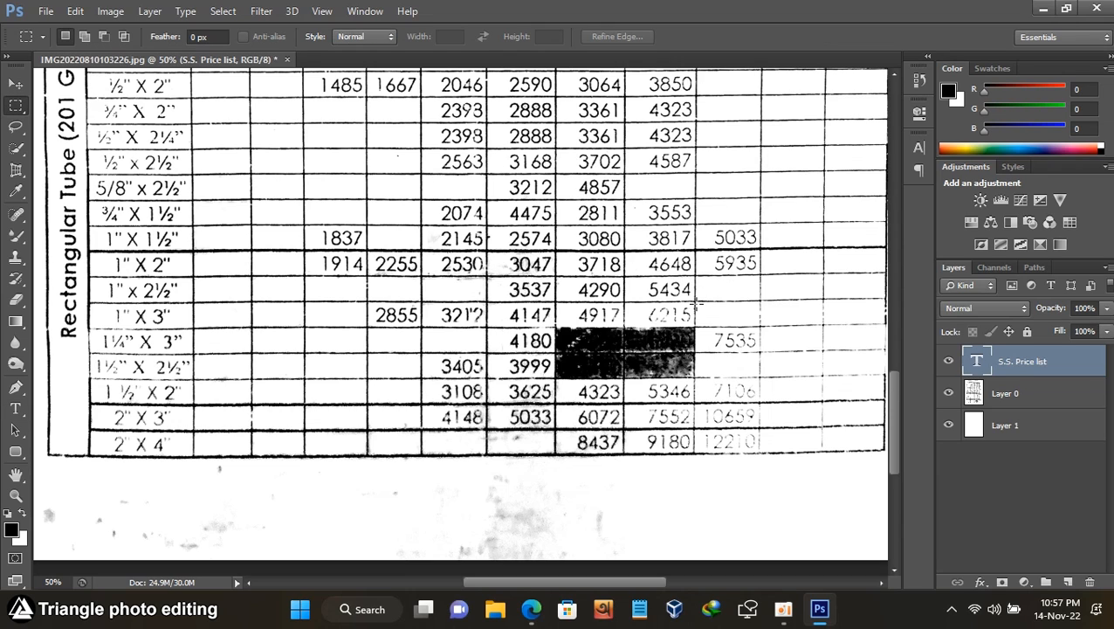
{"action": "left_click_drag", "start_coordinate": [697, 303], "coordinate": [796, 482]}
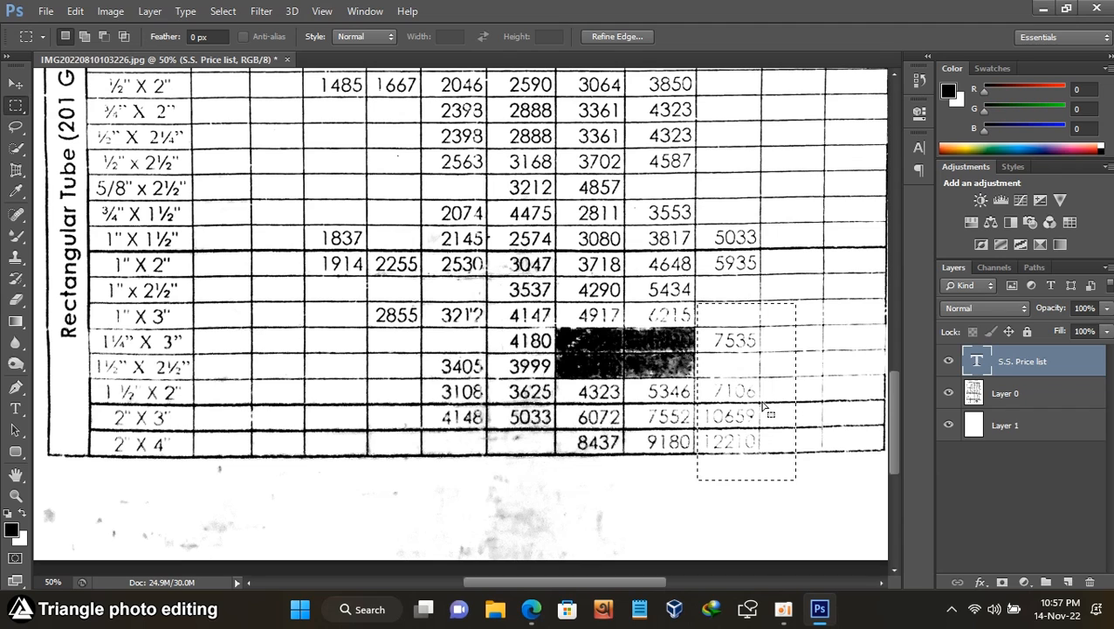
{"action": "left_click", "coordinate": [1020, 400]}
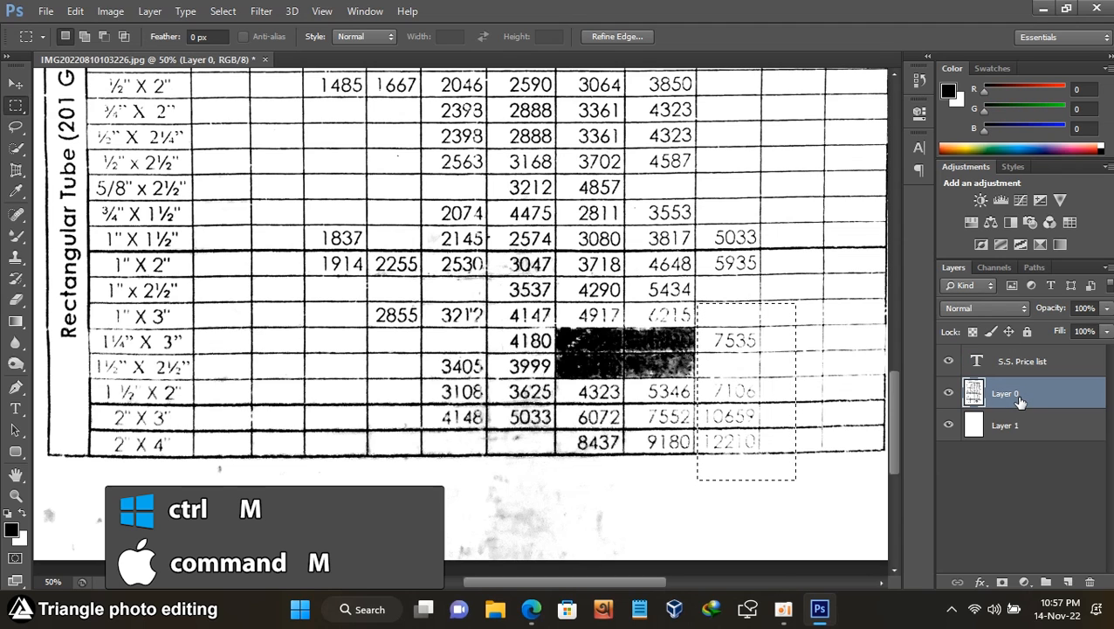
- Darken the selected prices with a Curves adjustment at input 234 and output 56, and deselect
{"action": "key", "text": "ctrl+m"}
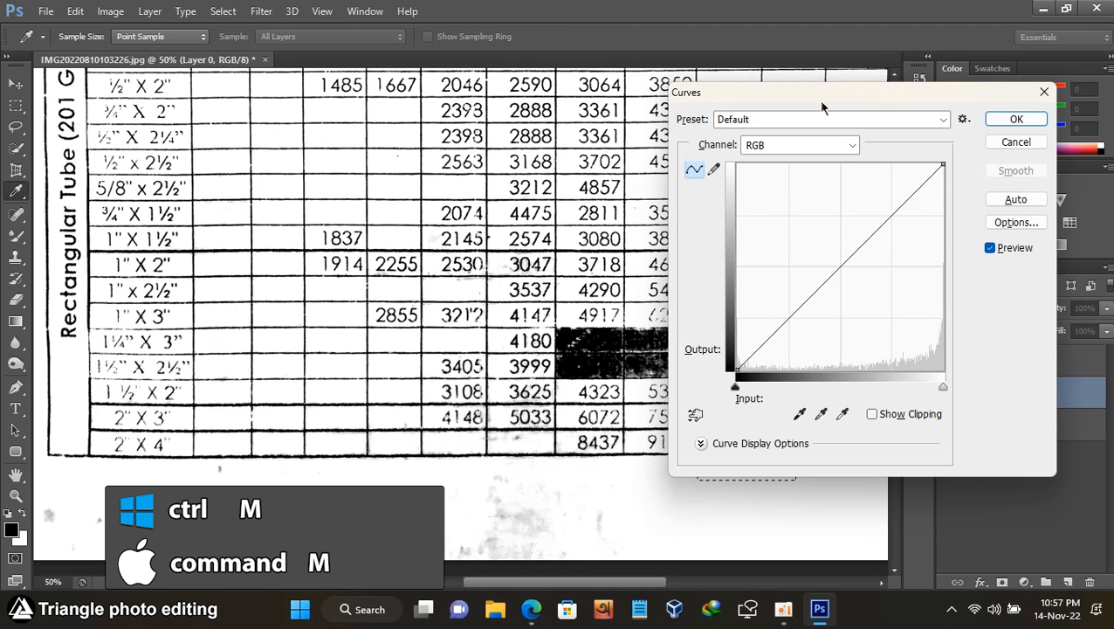
{"action": "left_click_drag", "start_coordinate": [906, 92], "coordinate": [411, 104]}
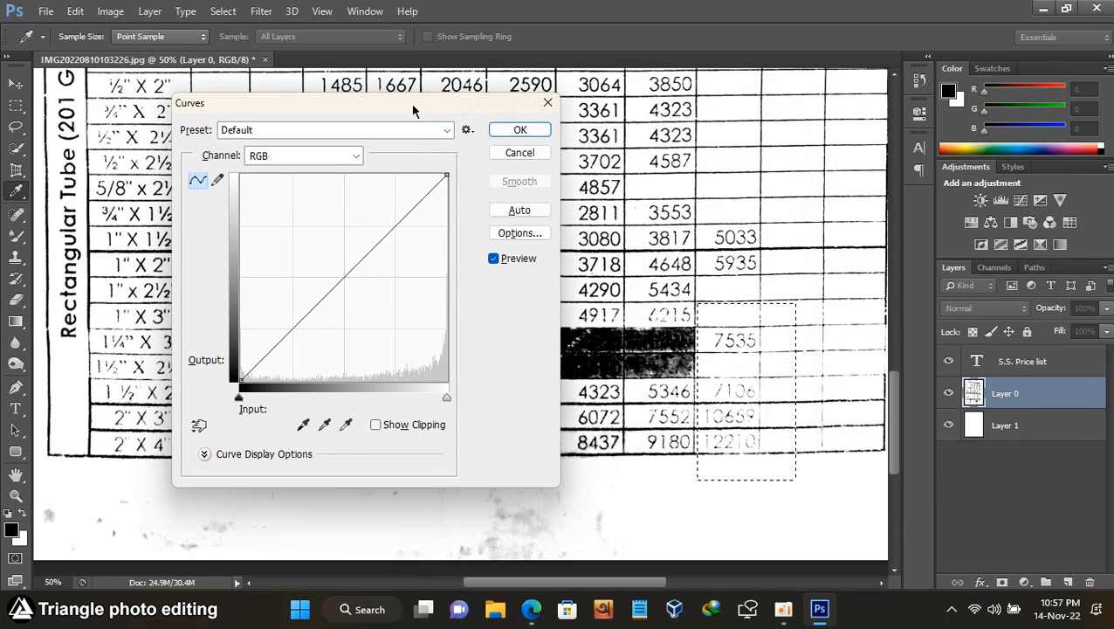
{"action": "left_click_drag", "start_coordinate": [328, 294], "coordinate": [430, 335]}
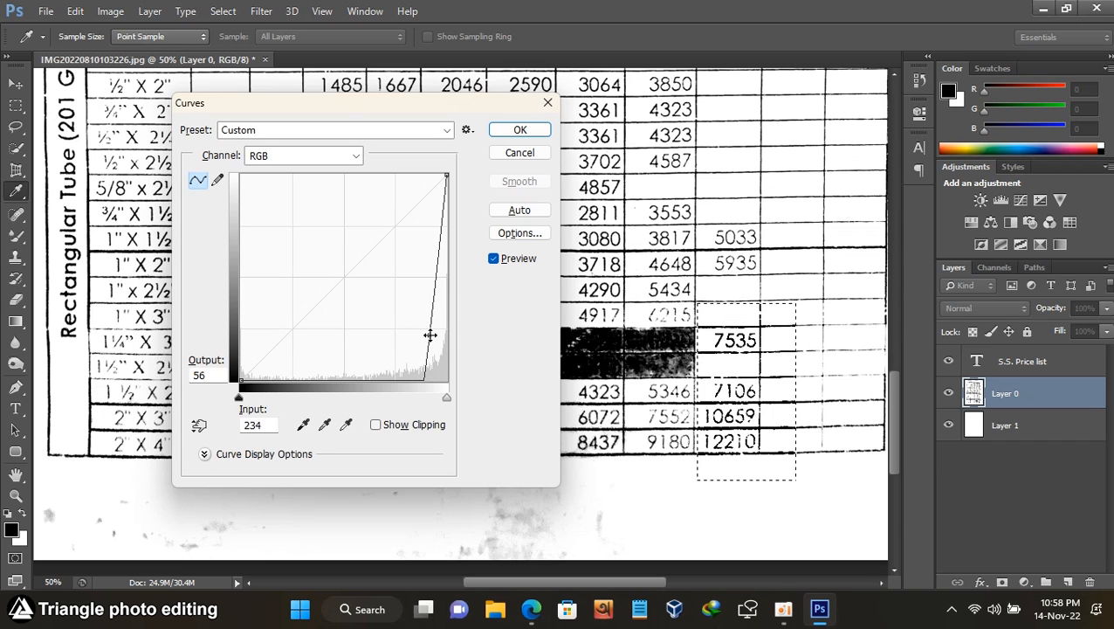
{"action": "left_click", "coordinate": [522, 131]}
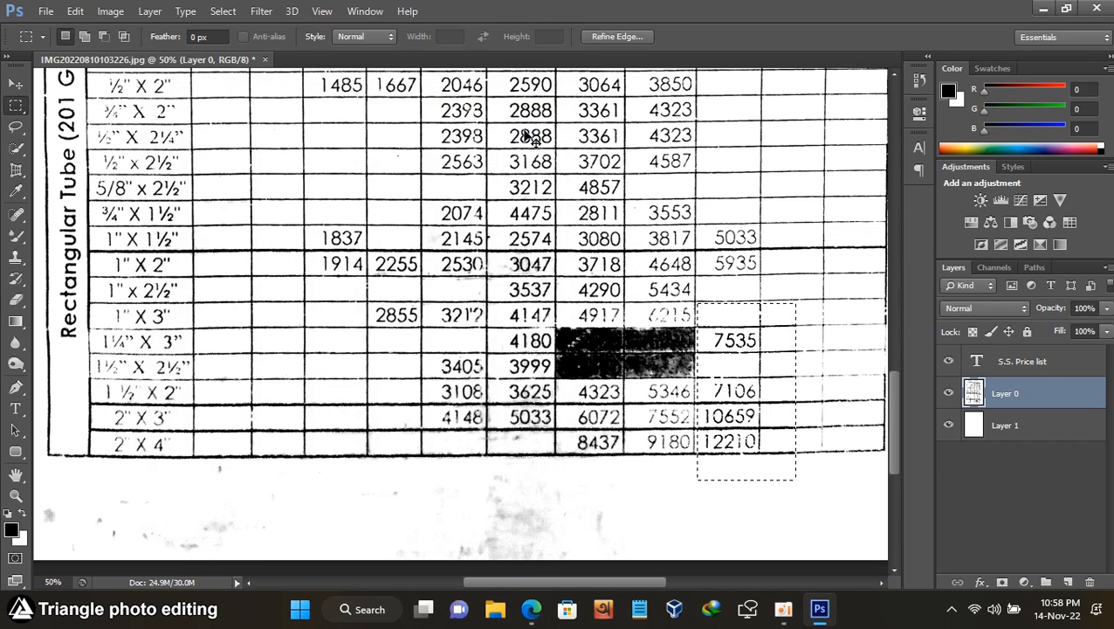
{"action": "scroll", "coordinate": [713, 229], "scroll_direction": "up", "scroll_amount": 5}
{"action": "scroll", "coordinate": [715, 231], "scroll_direction": "down", "scroll_amount": 1}
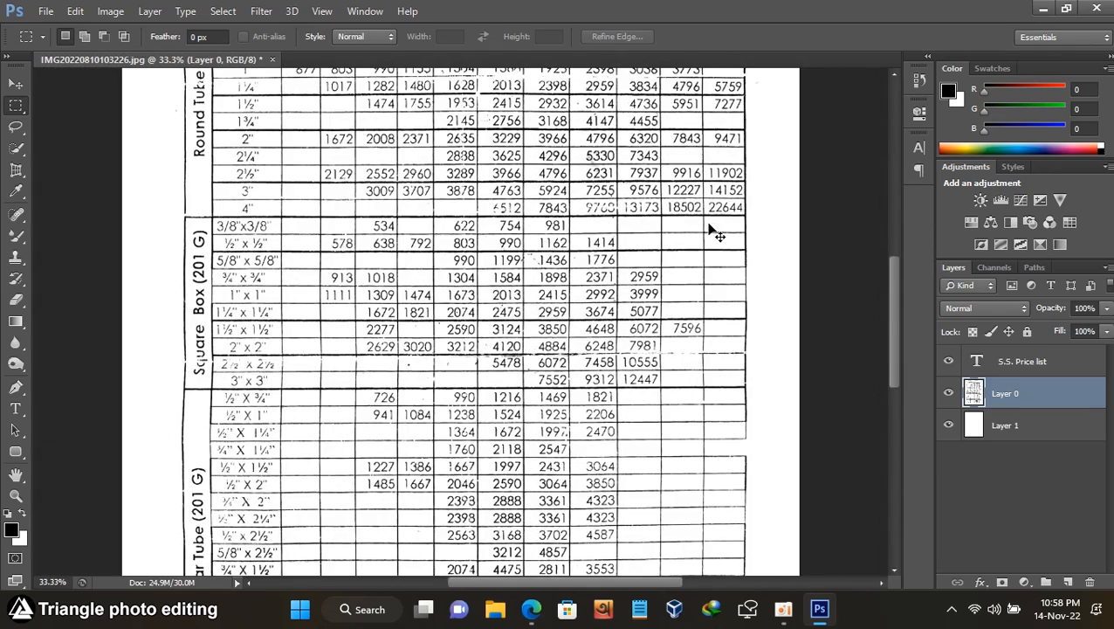
{"action": "scroll", "coordinate": [714, 234], "scroll_direction": "down", "scroll_amount": 1}
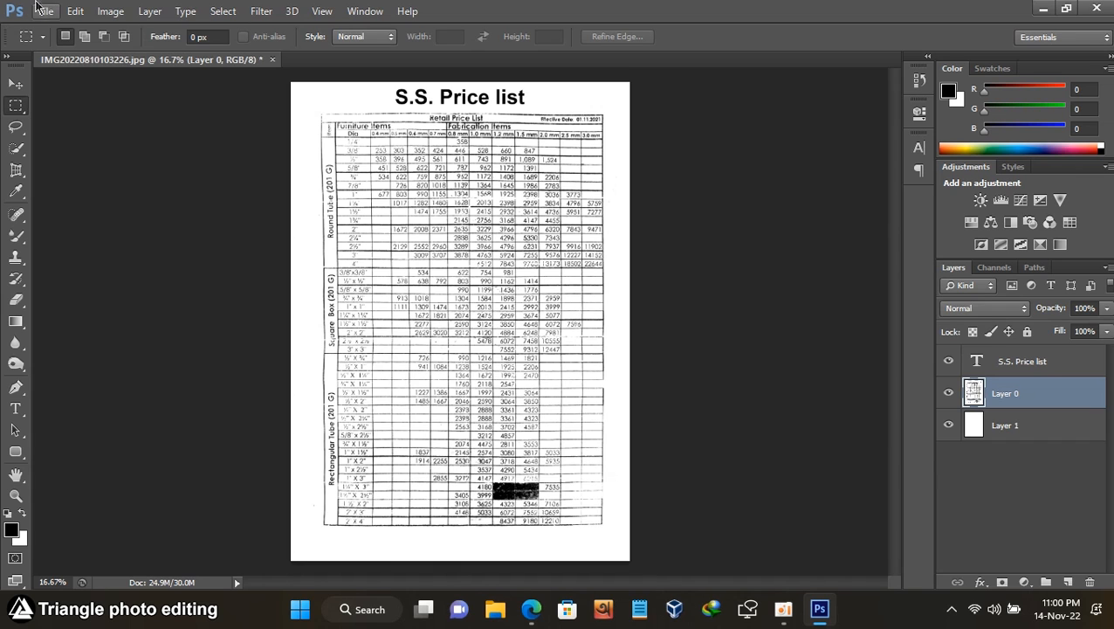
- Save the document to the Desktop in Photoshop PDF format as IMG20220810103226.pdf
{"action": "left_click", "coordinate": [45, 12]}
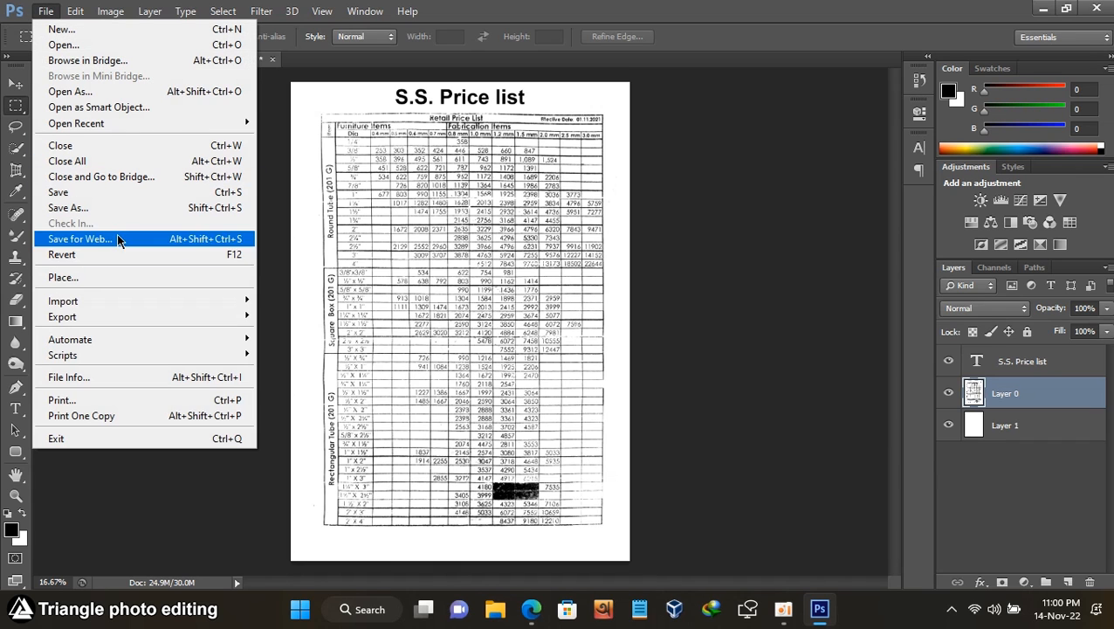
{"action": "left_click", "coordinate": [131, 215]}
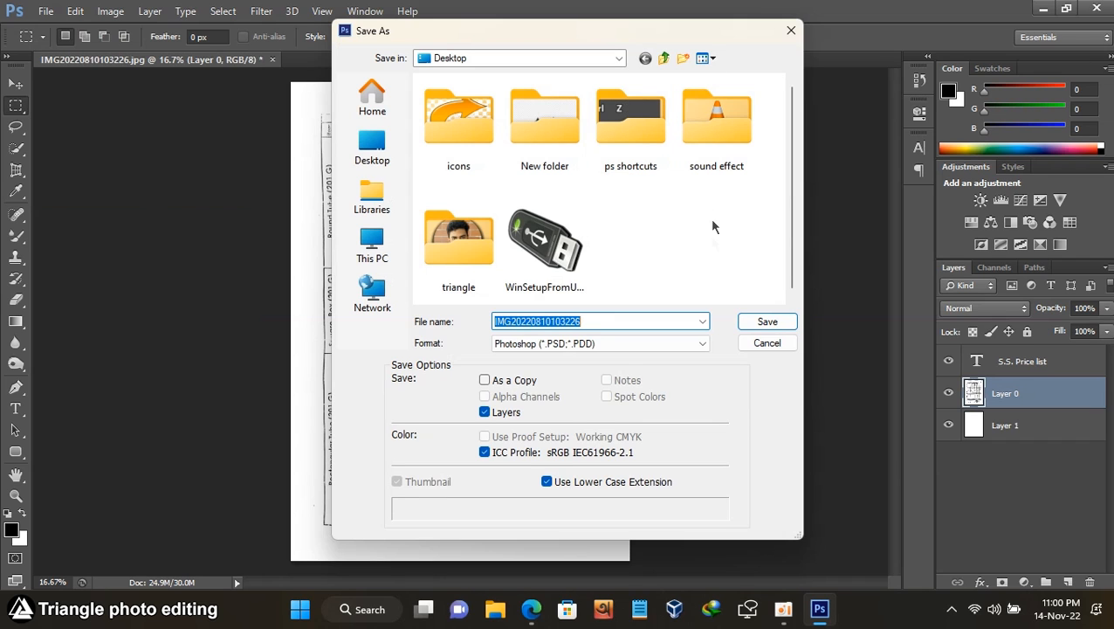
{"action": "left_click", "coordinate": [643, 348]}
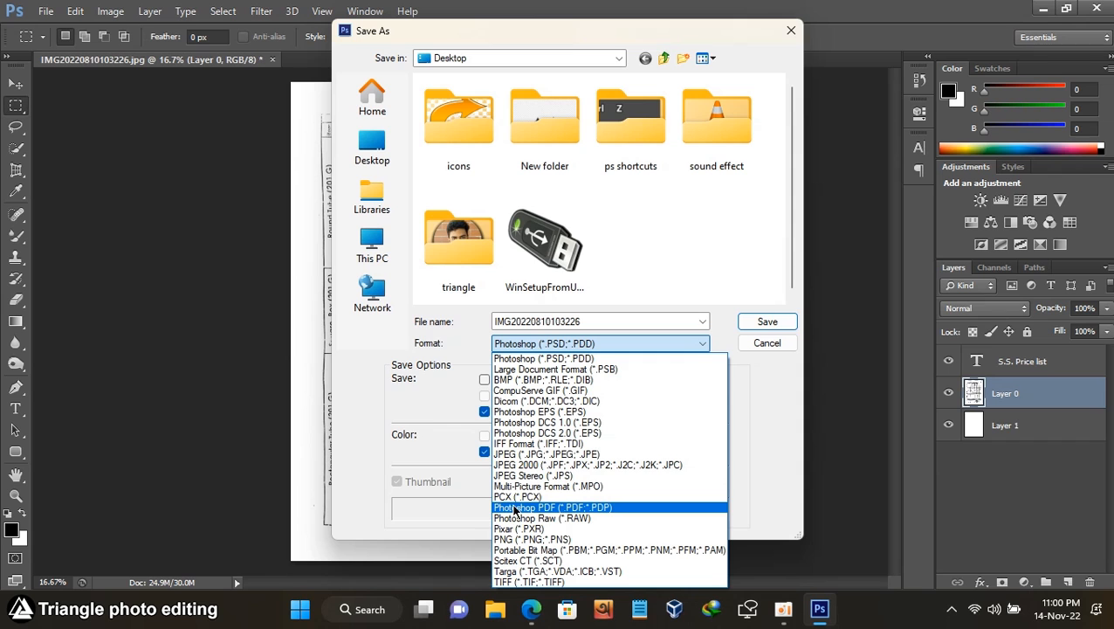
{"action": "left_click", "coordinate": [637, 507]}
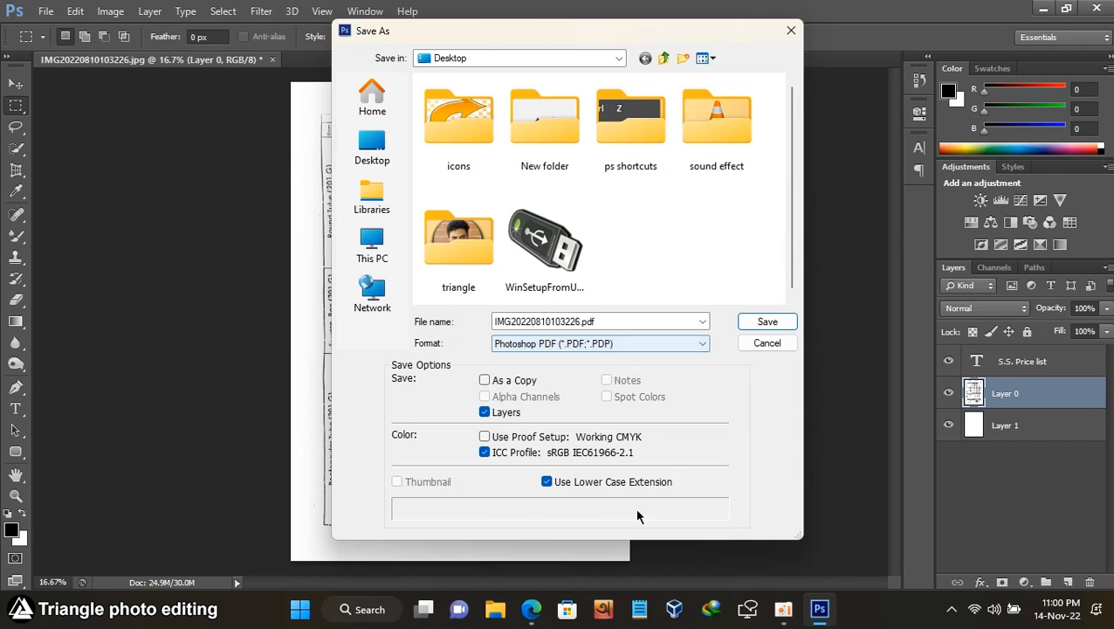
{"action": "key", "text": "Return"}
{"action": "left_click", "coordinate": [604, 242]}
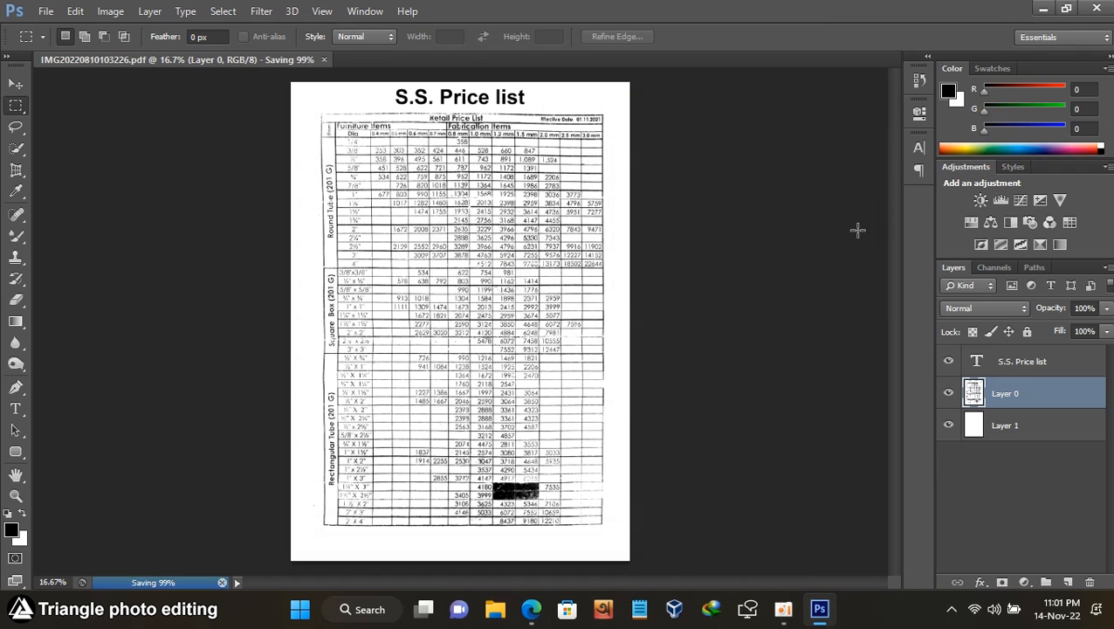
- Switch to the desktop, open the saved IMG20220810103226.pdf in the browser and check the page from title to last row
{"action": "left_click", "coordinate": [1042, 8]}
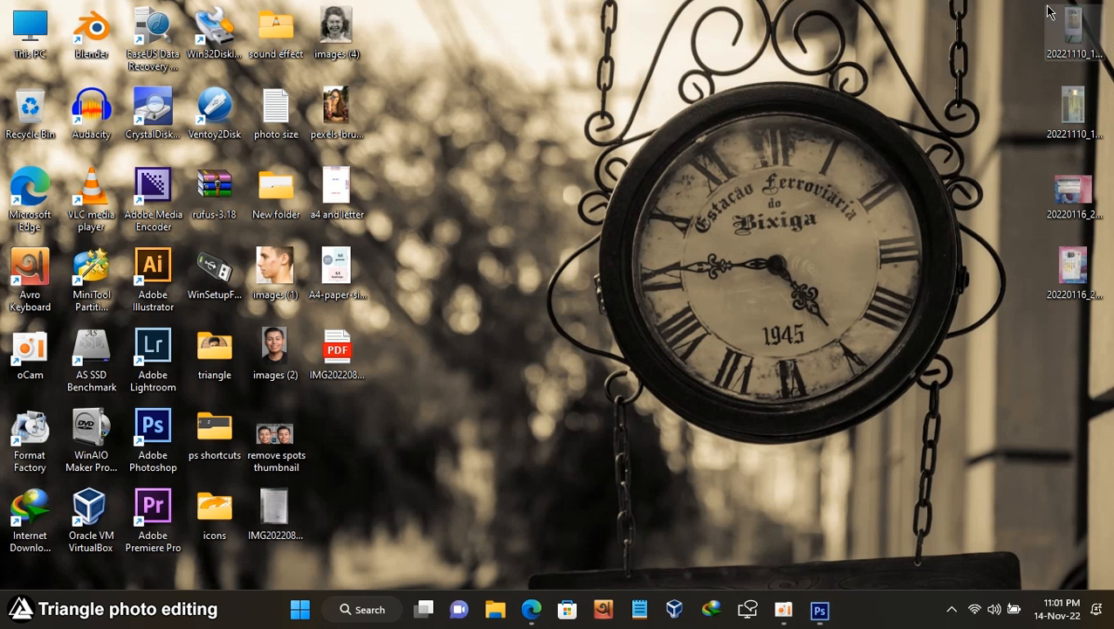
{"action": "double_click", "coordinate": [340, 351]}
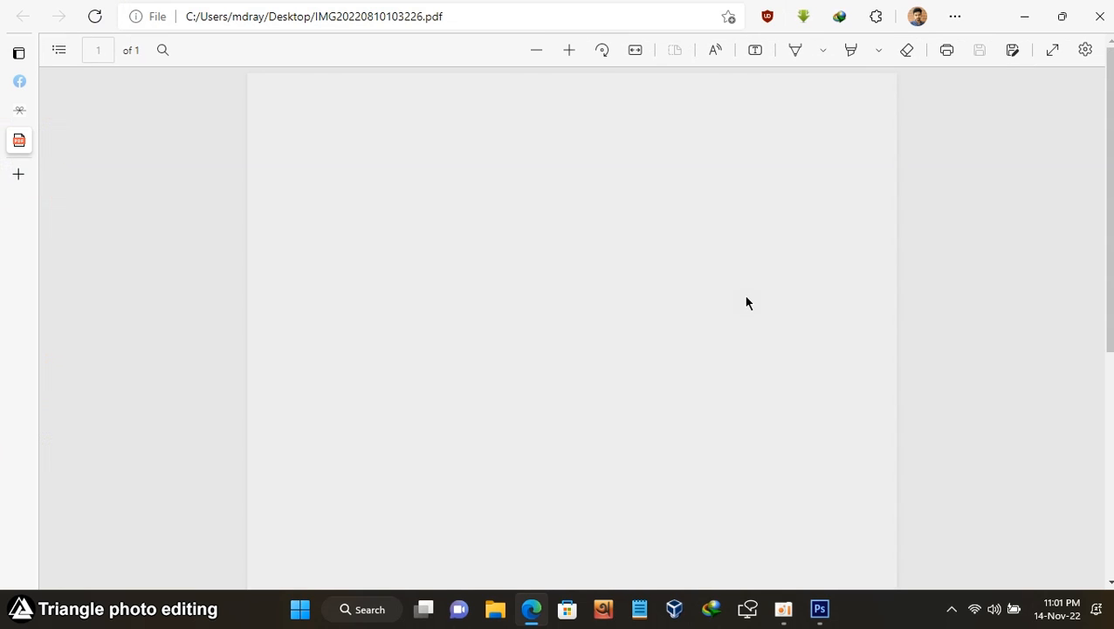
{"action": "scroll", "coordinate": [747, 301], "scroll_direction": "down", "scroll_amount": 5}
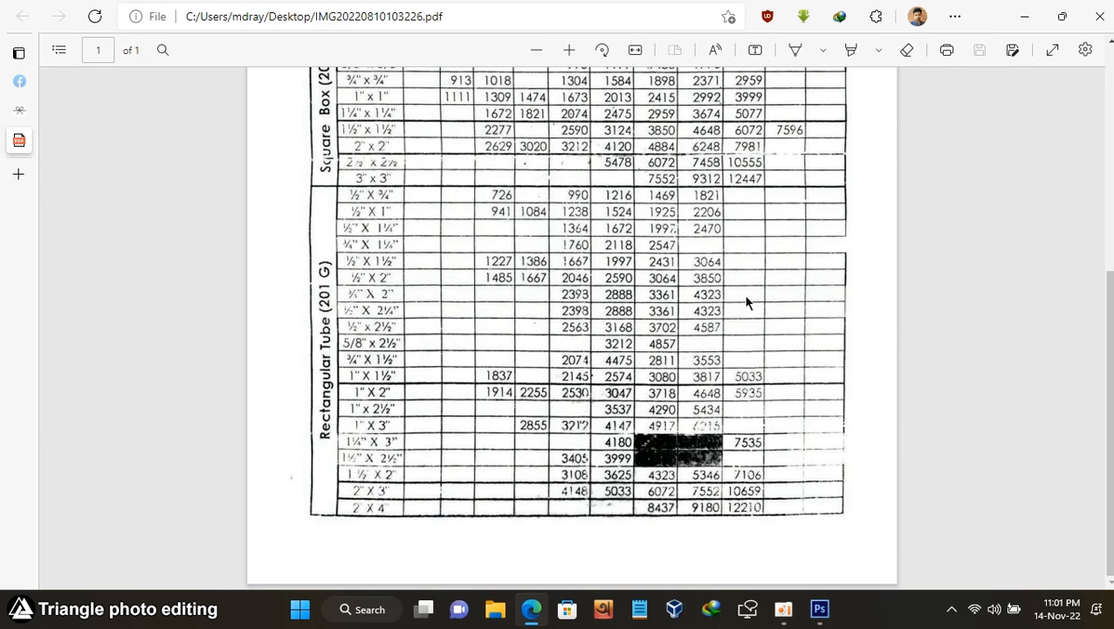
{"action": "scroll", "coordinate": [746, 301], "scroll_direction": "up", "scroll_amount": 5}
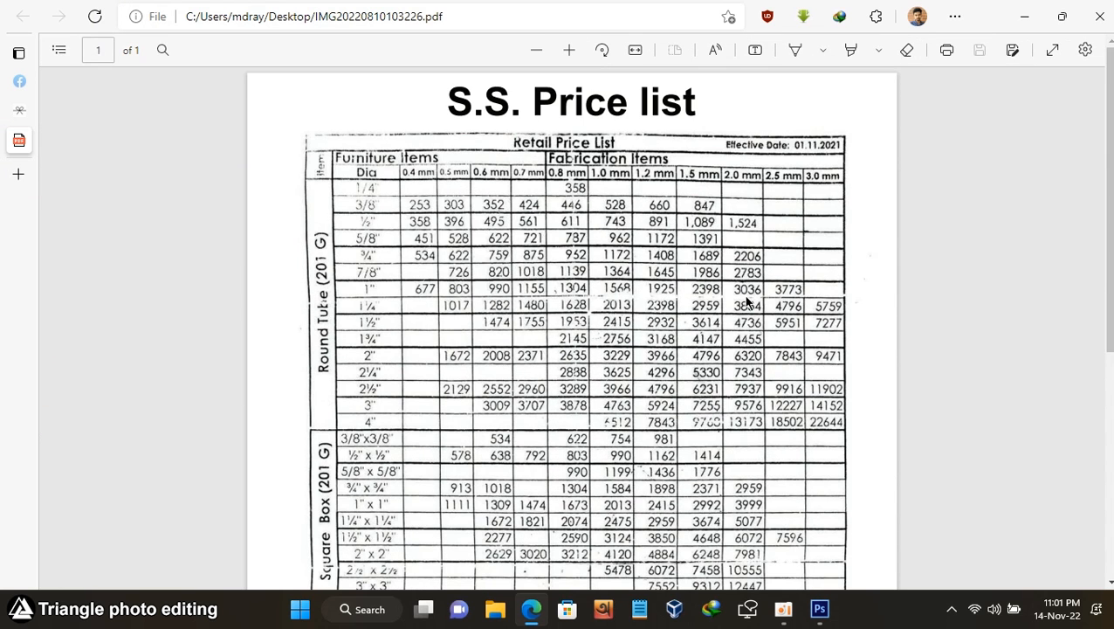
{"action": "scroll", "coordinate": [747, 301], "scroll_direction": "down", "scroll_amount": 5}
{"action": "scroll", "coordinate": [746, 301], "scroll_direction": "up", "scroll_amount": 5}
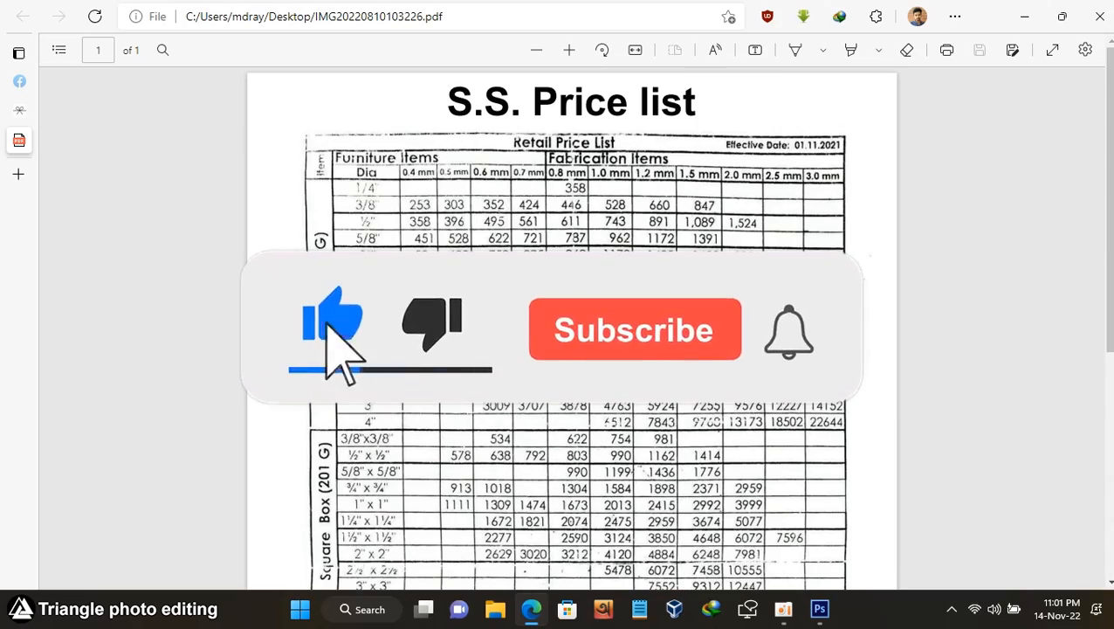
- View the whole PDF page at a reduced zoom to check its layout, and return the zoom to 100%
{"action": "scroll", "coordinate": [572, 328], "scroll_direction": "up", "scroll_amount": 1}
{"action": "scroll", "coordinate": [572, 329], "scroll_direction": "down", "scroll_amount": 1}
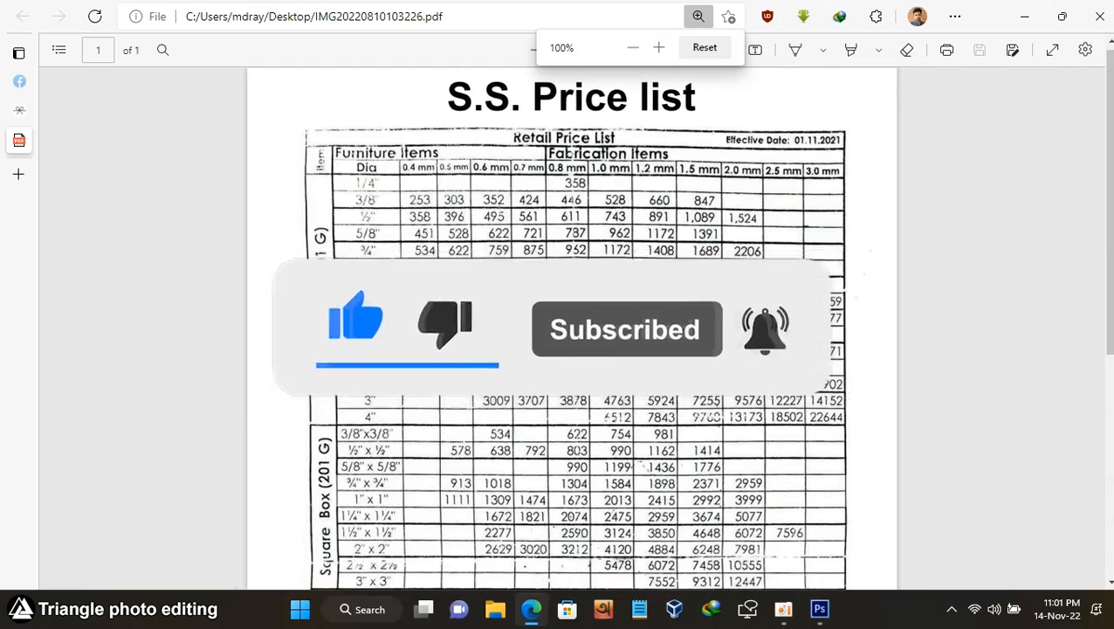
{"action": "scroll", "coordinate": [572, 328], "scroll_direction": "down", "scroll_amount": 3}
{"action": "scroll", "coordinate": [571, 328], "scroll_direction": "up", "scroll_amount": 1}
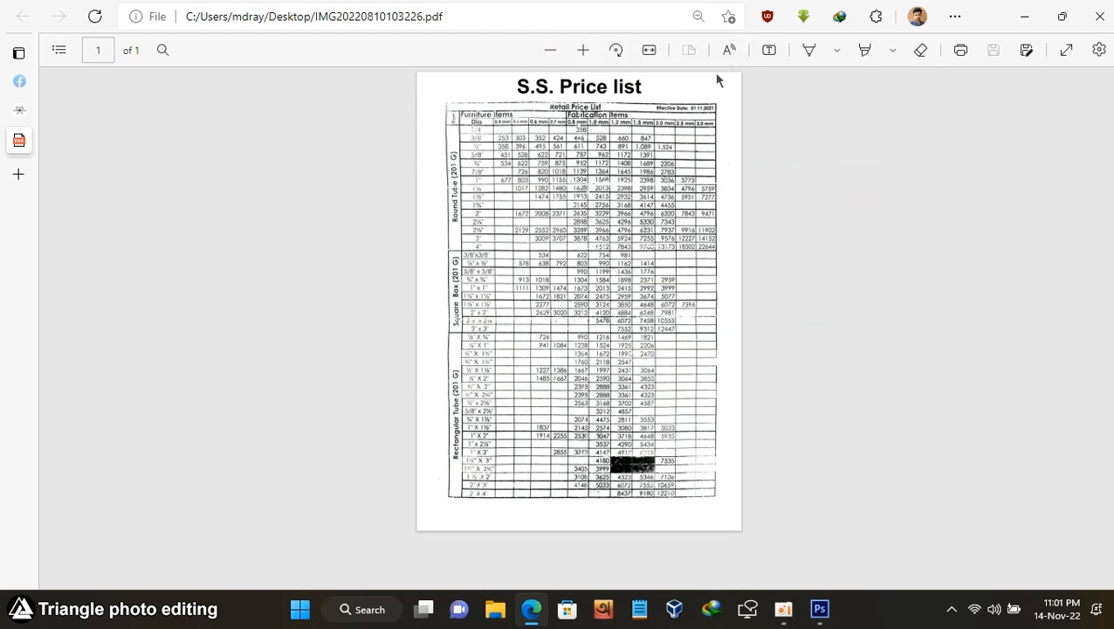
{"action": "scroll", "coordinate": [661, 96], "scroll_direction": "up", "scroll_amount": 1}
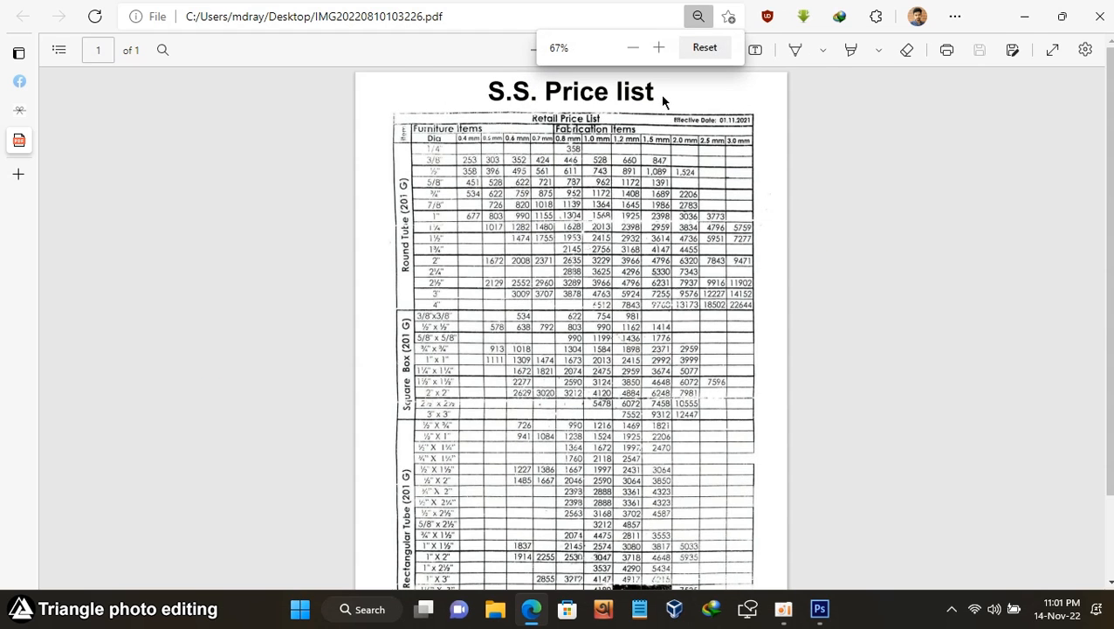
{"action": "left_click", "coordinate": [689, 47]}
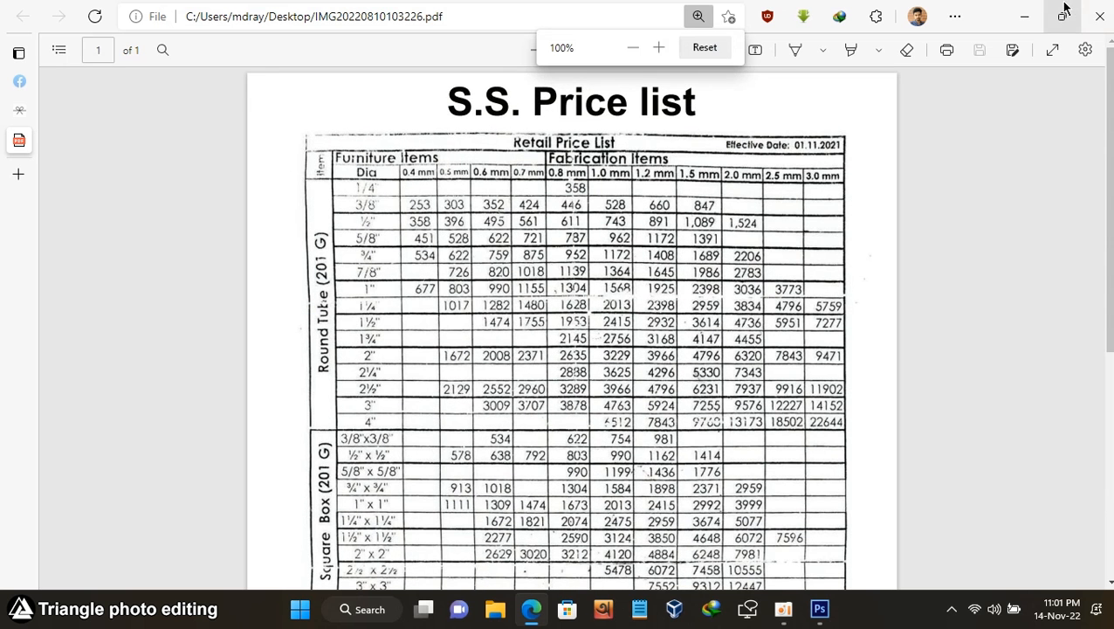